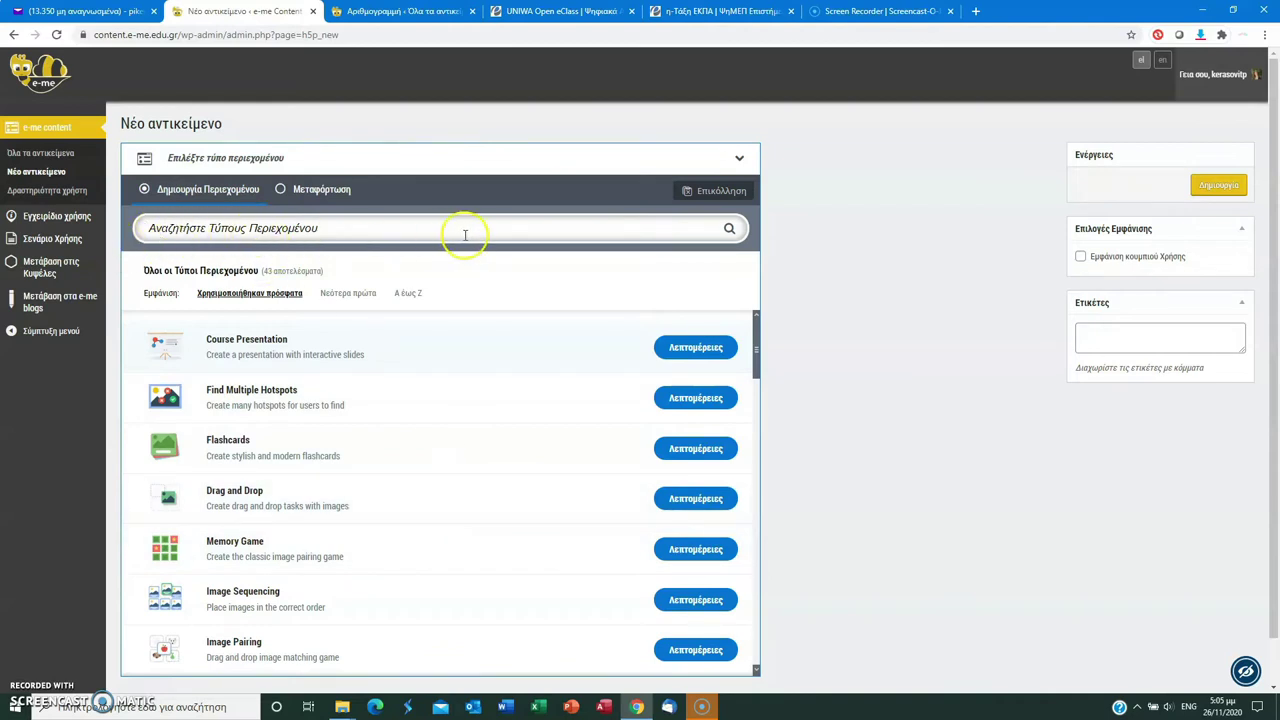
# Create a new Flashcards item and title it "Βρες από ποιο γράμμα αρχίζει..."
pyautogui.click(258, 451)
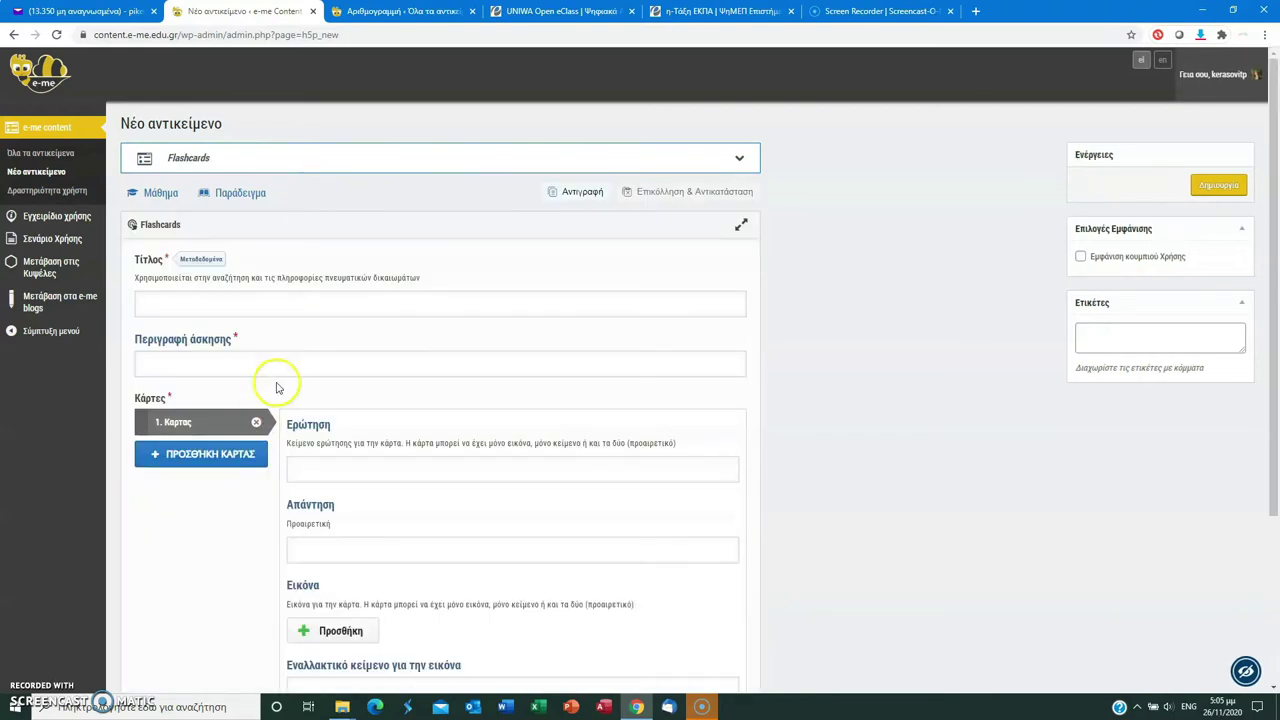
pyautogui.click(234, 305)
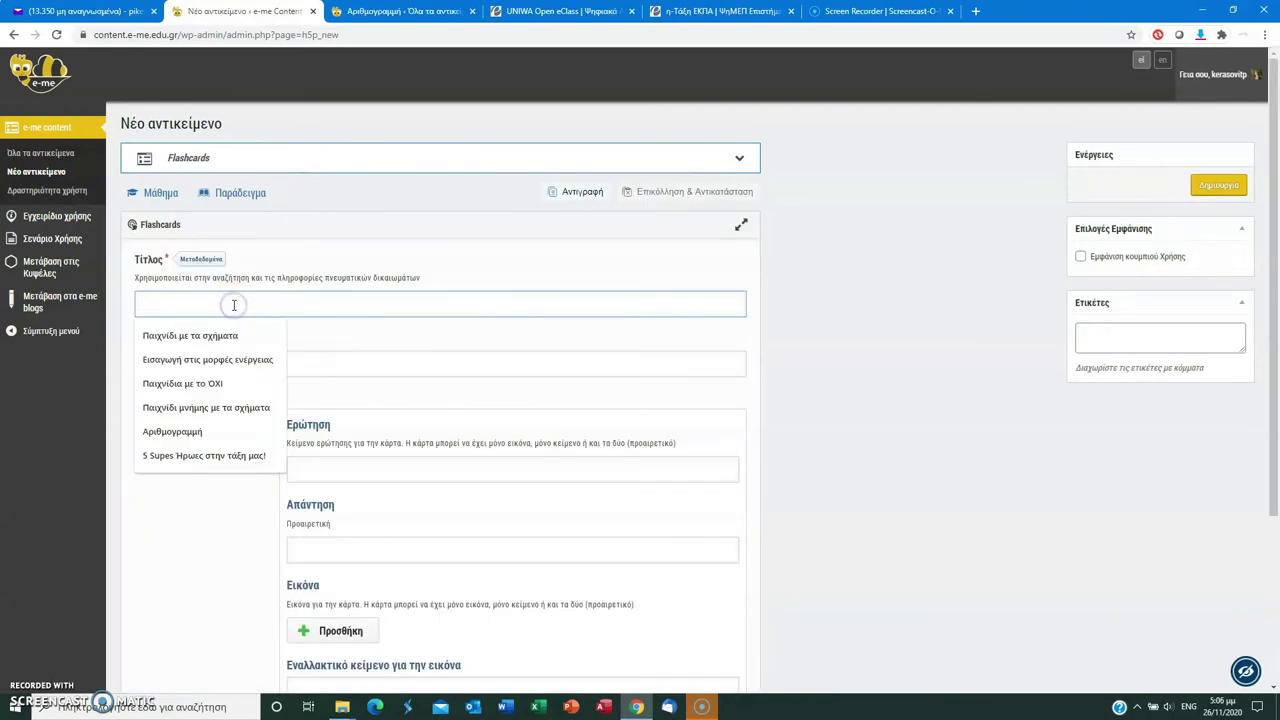
pyautogui.write('Βρες από ποιο γράμμα αρχίζει...')
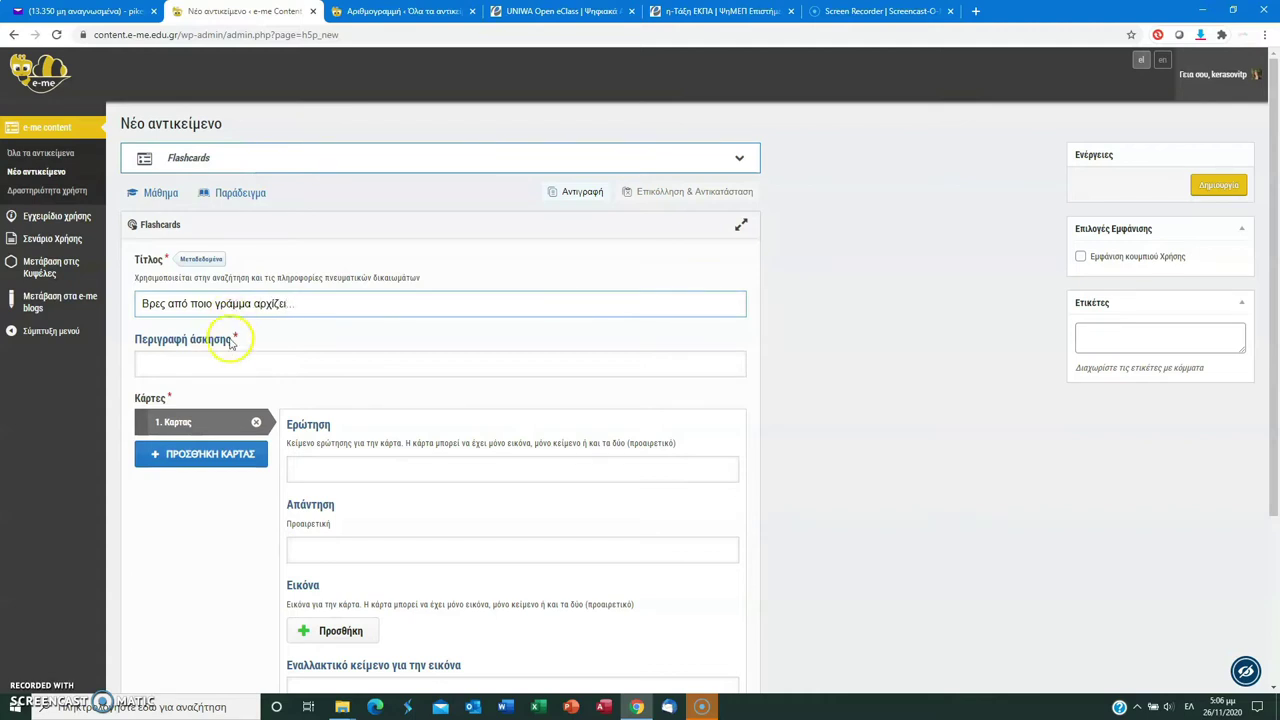
# Enter the exercise description "Γράψε στο κουτάκι το πρώτο γράμμα της λέξης..."
pyautogui.click(228, 360)
pyautogui.write('Γρά')
pyautogui.press('BackSpace')
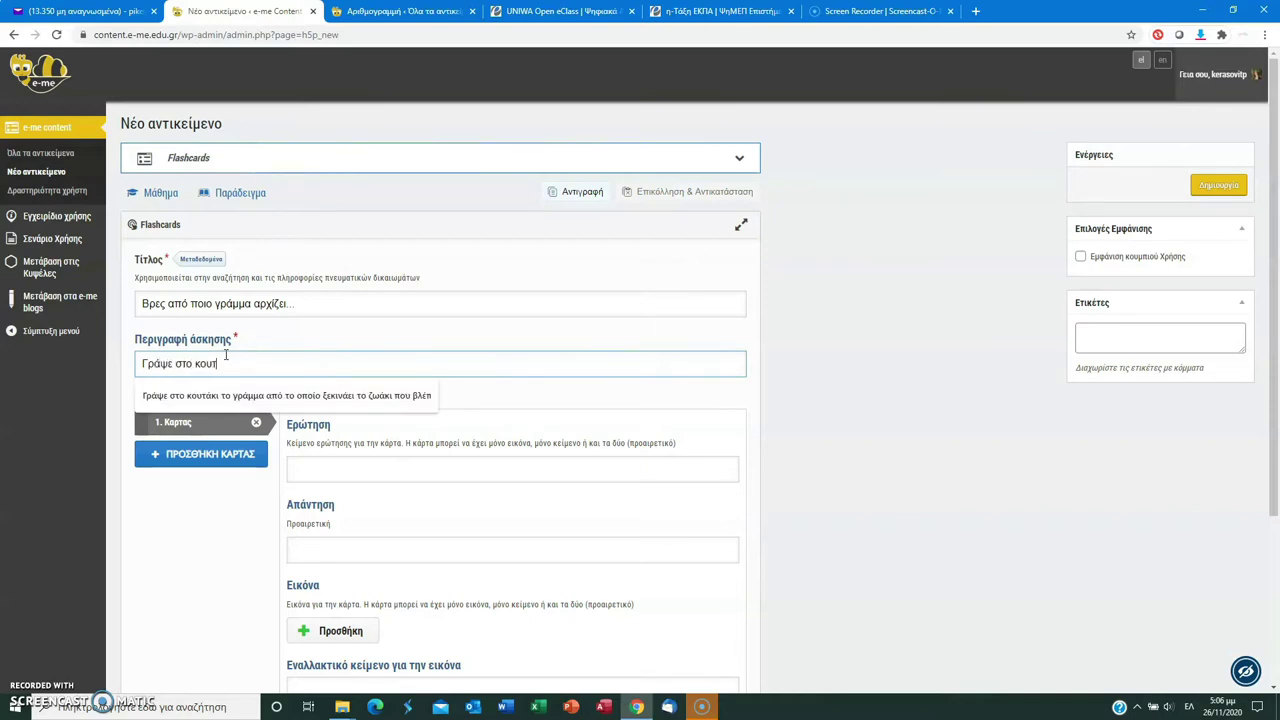
pyautogui.write('άψε στο κουτάκι το πρώτο γράμμα της λέξεις...')
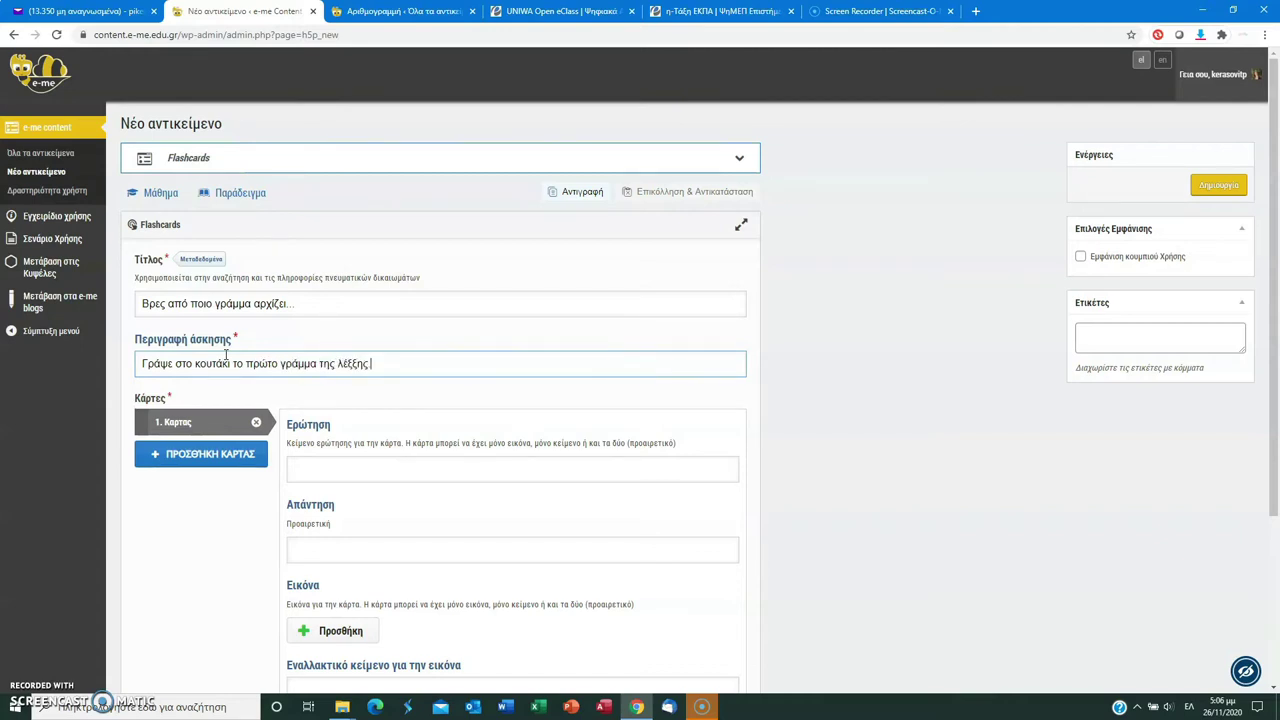
pyautogui.click(340, 366)
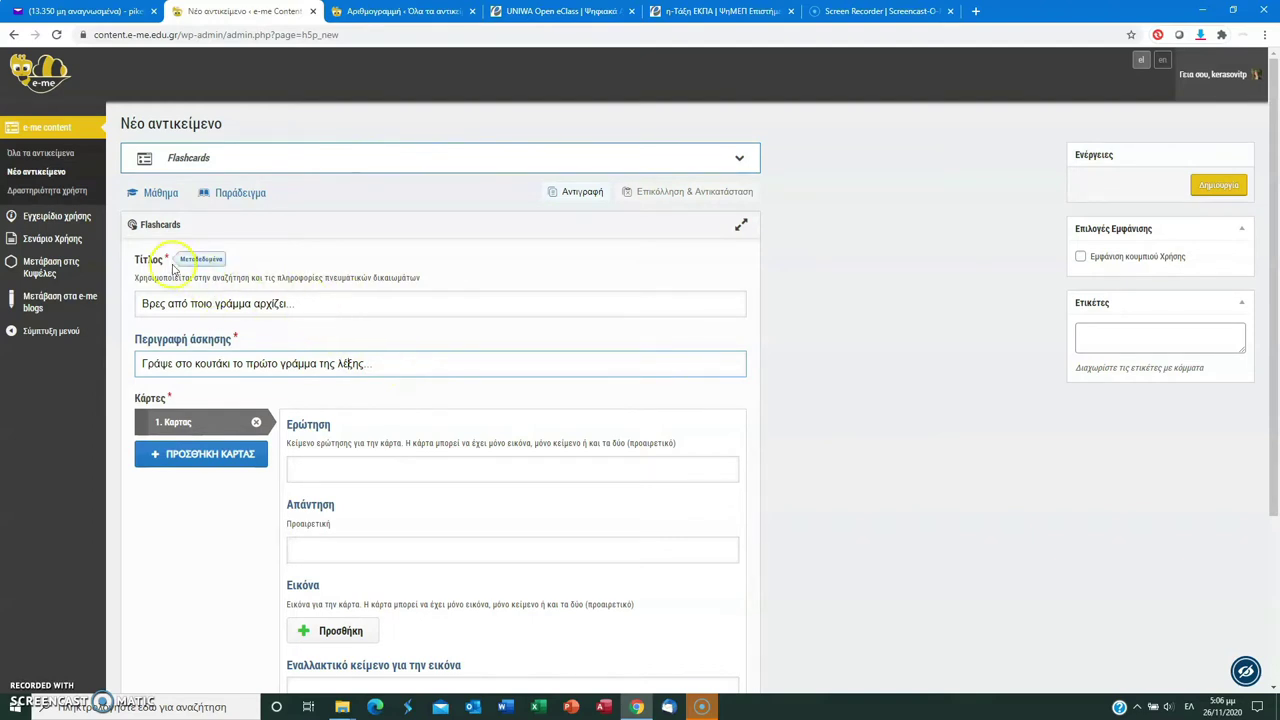
# In the item's metadata, save the prefilled author and set the licence to Attribution-NonCommercial-NoDerivs (CC BY-NC-ND)
pyautogui.click(203, 260)
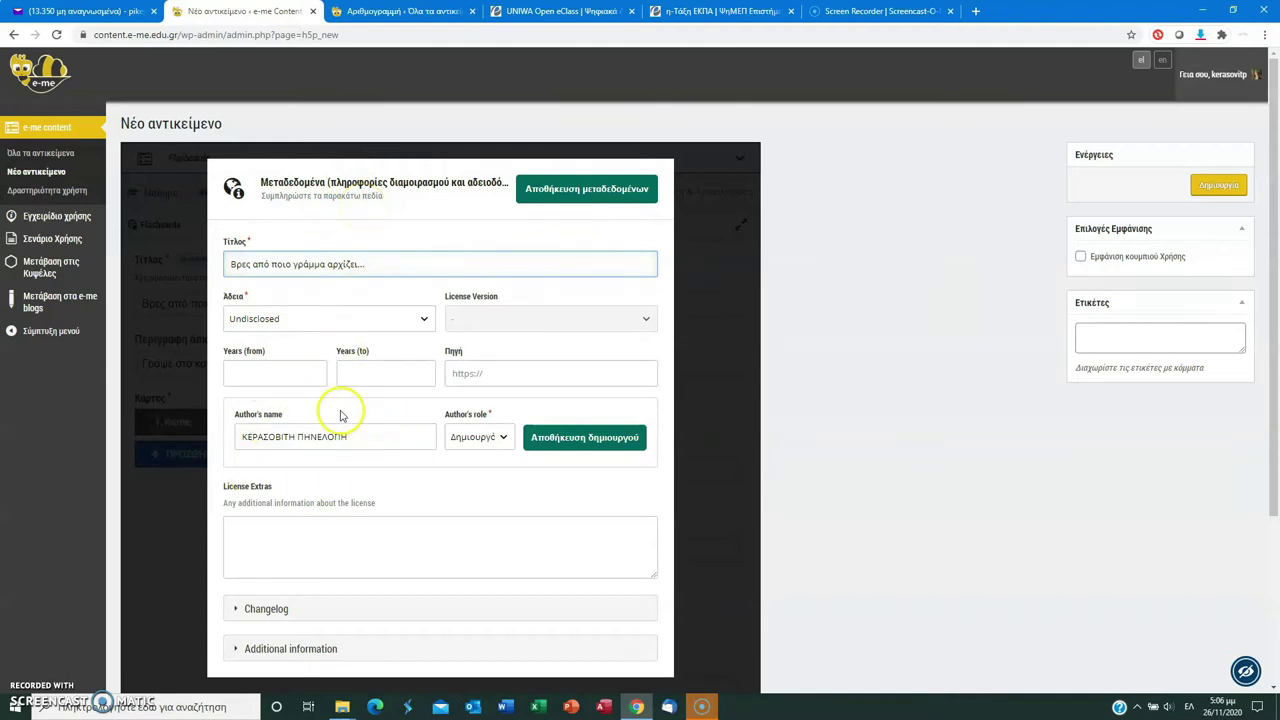
pyautogui.click(618, 440)
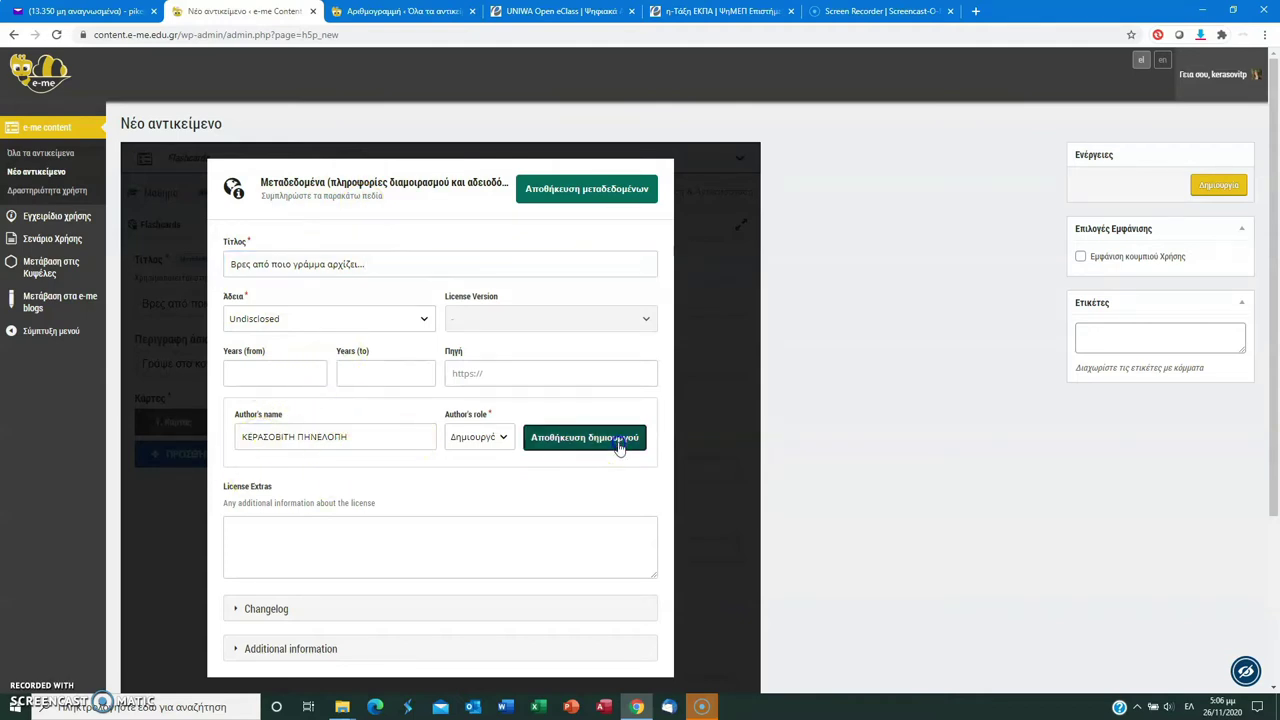
pyautogui.click(314, 314)
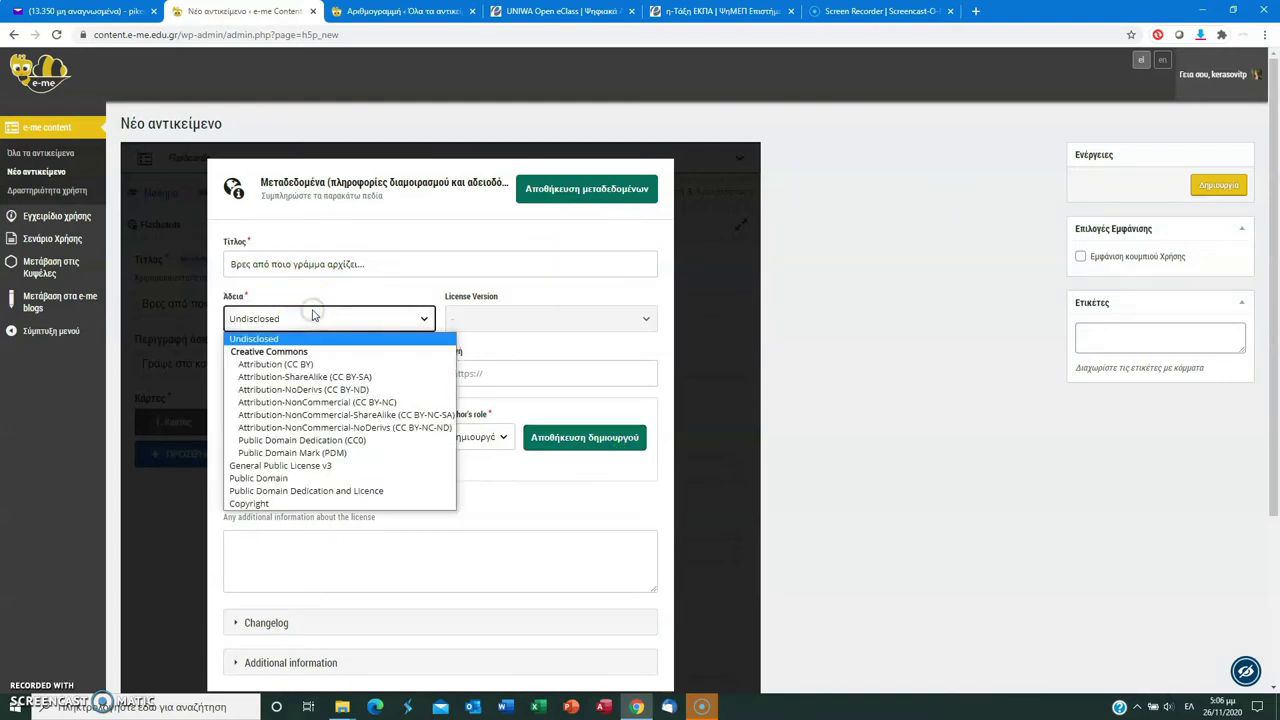
pyautogui.click(411, 428)
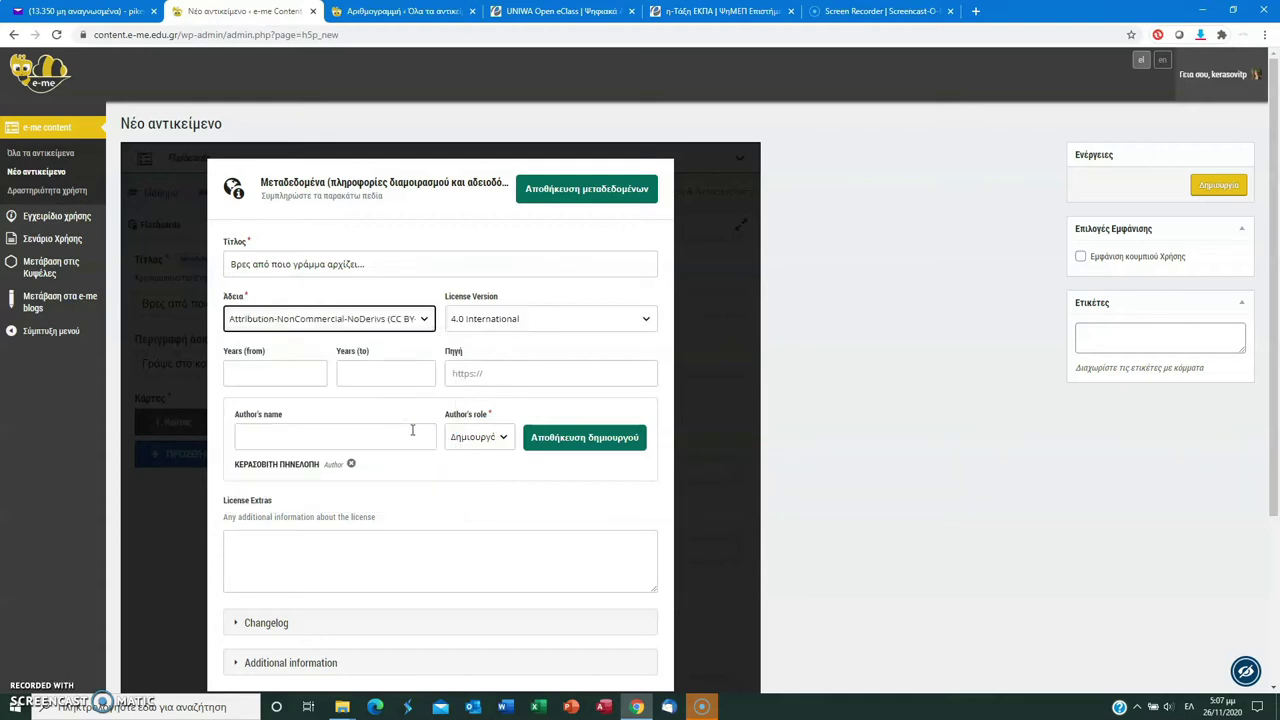
# Set the metadata's starting year to 2020 and save the metadata
pyautogui.click(266, 379)
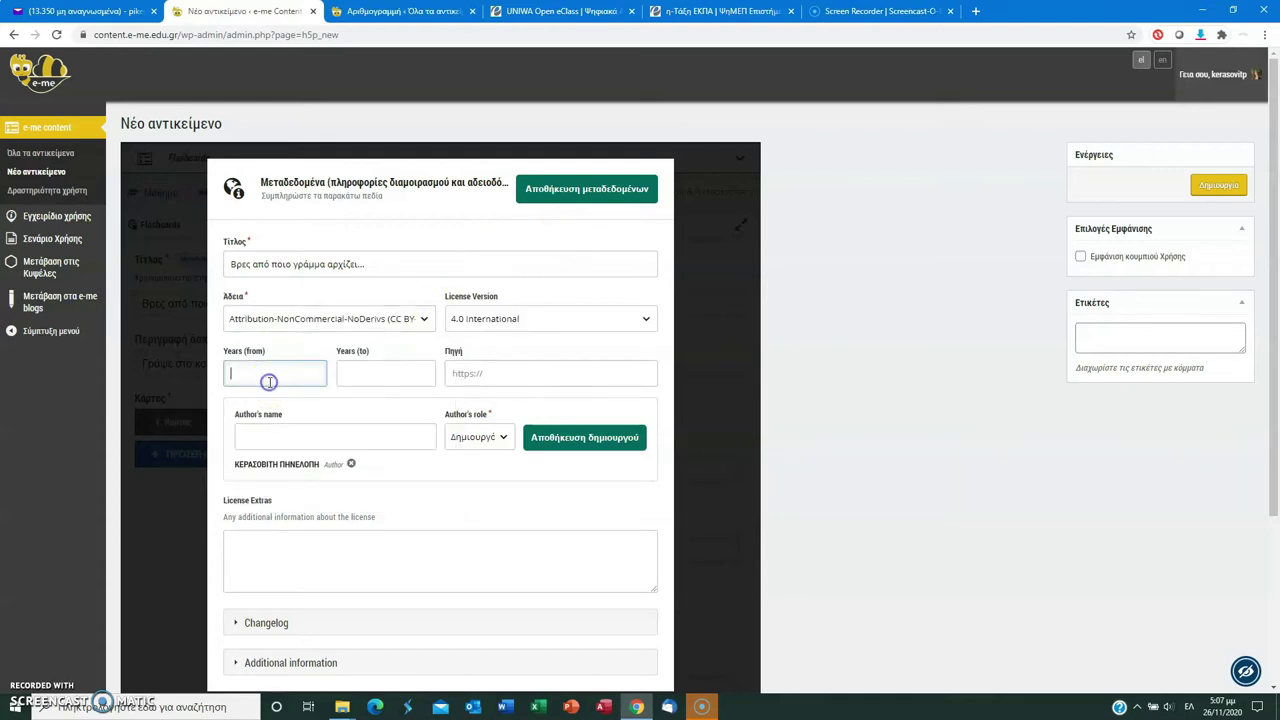
pyautogui.write('2020')
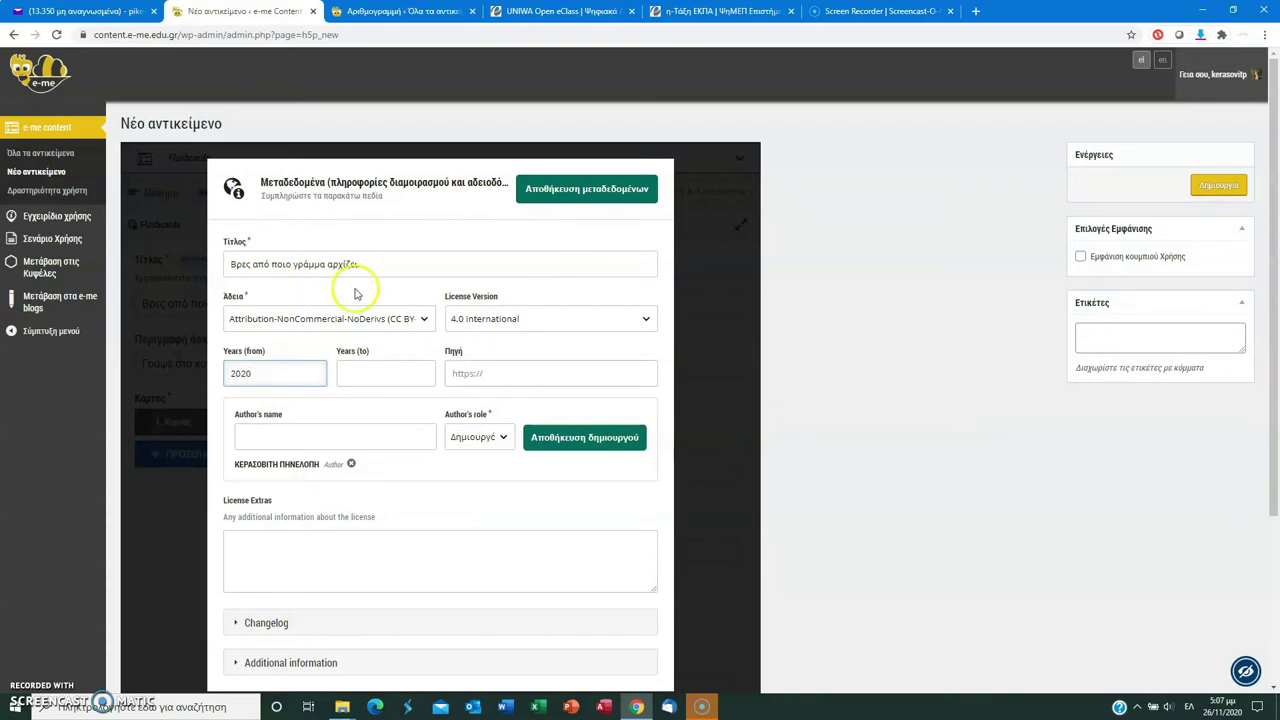
pyautogui.click(583, 195)
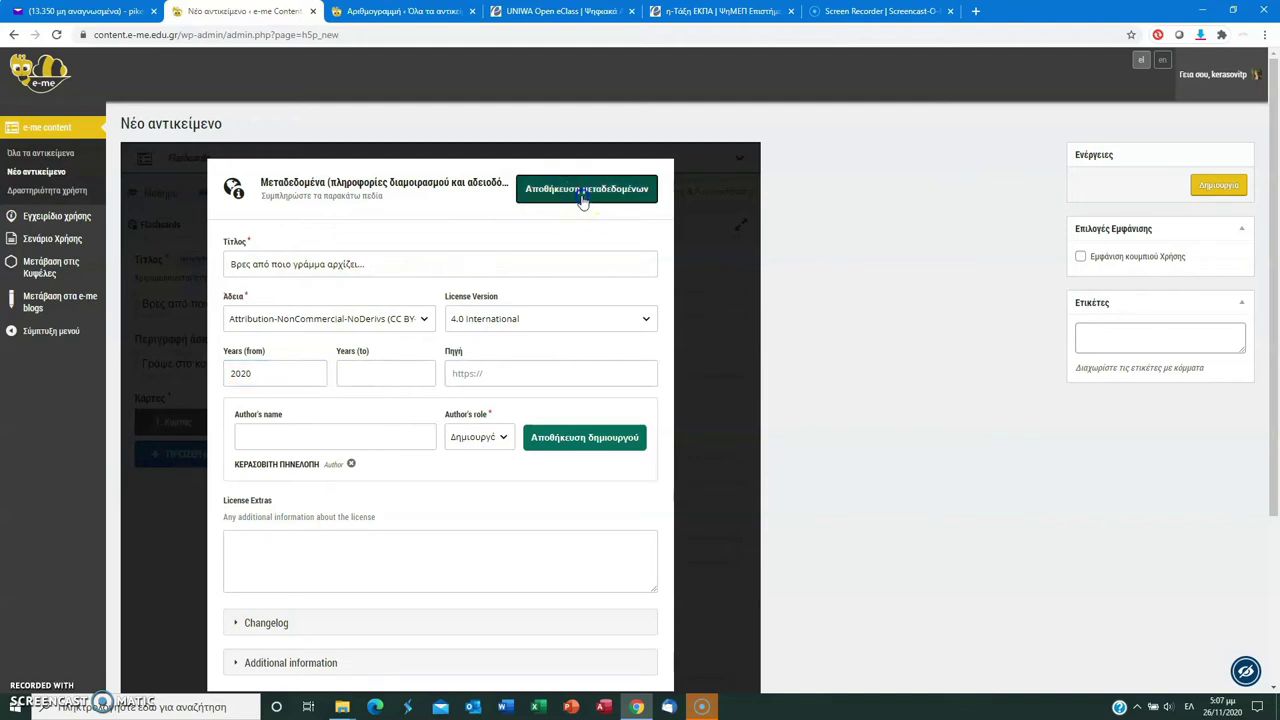
# Give the first card the question "Από ποιο γράμμα αρχίζει η αγελάδα;" and the answer "α"
pyautogui.moveTo(1272, 280); pyautogui.dragTo(1272, 400)
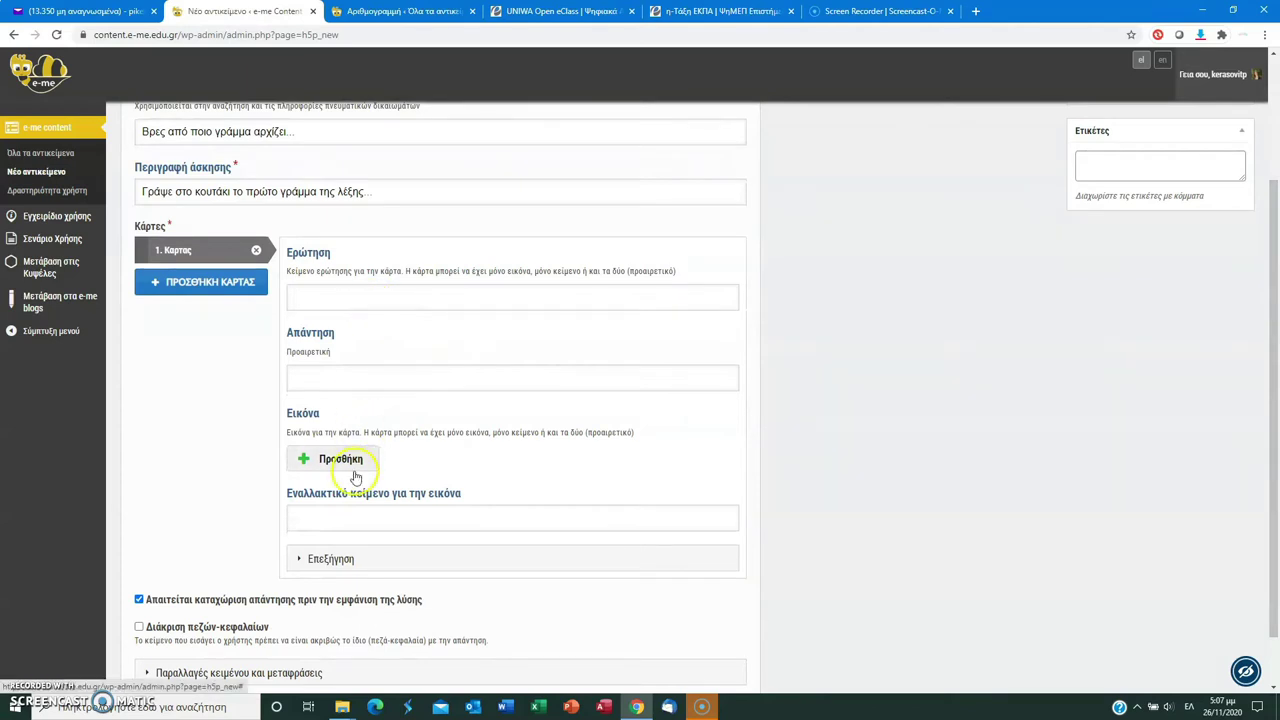
pyautogui.click(435, 289)
pyautogui.write('Α')
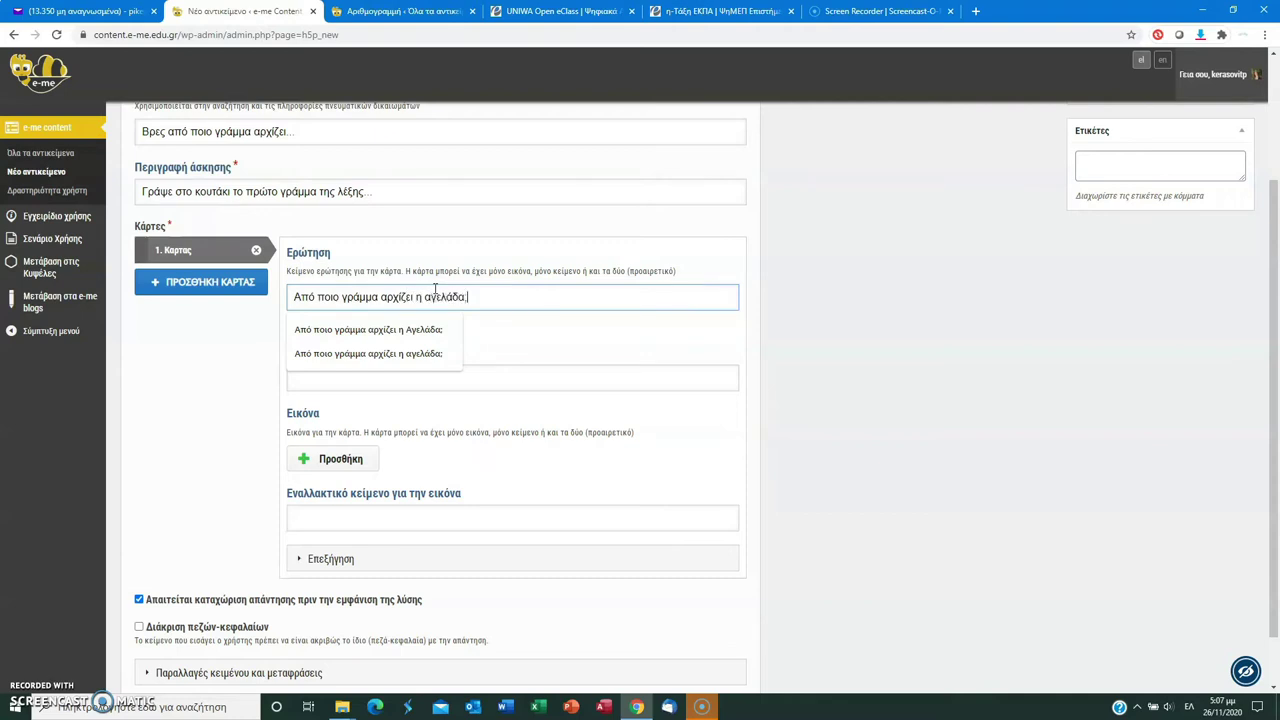
pyautogui.click(537, 372)
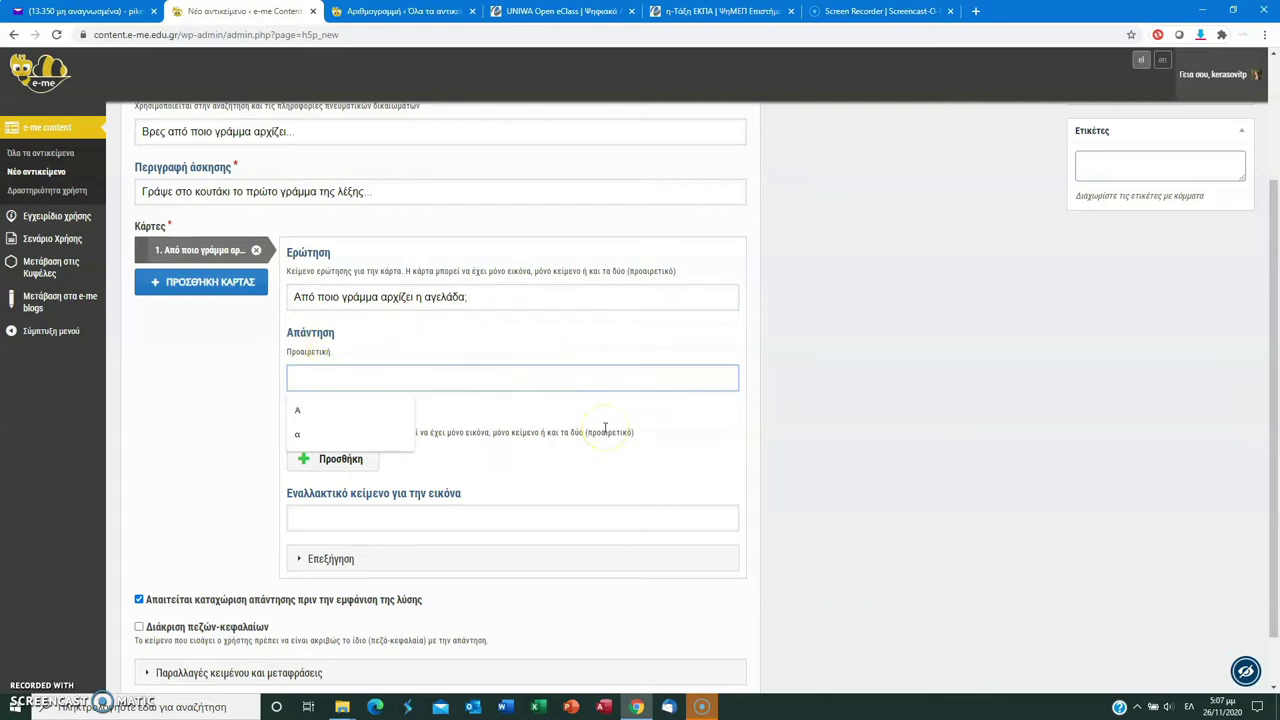
pyautogui.write('α')
pyautogui.click(458, 420)
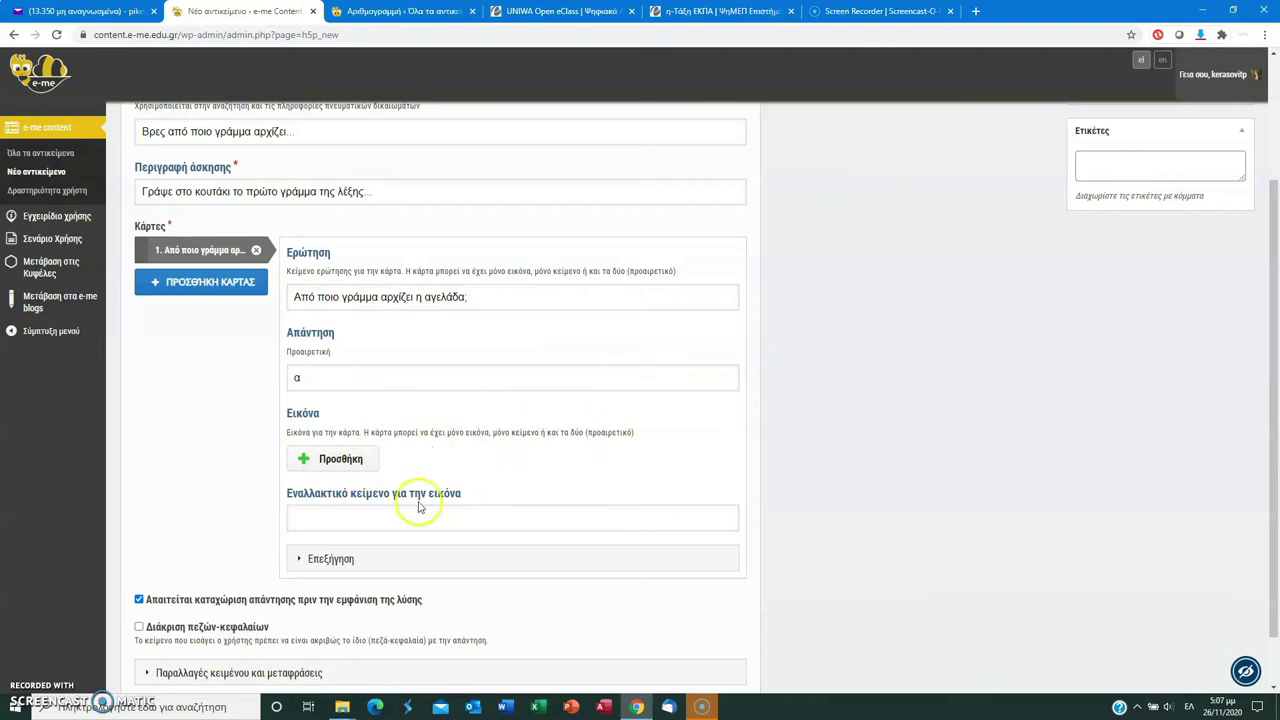
pyautogui.click(312, 461)
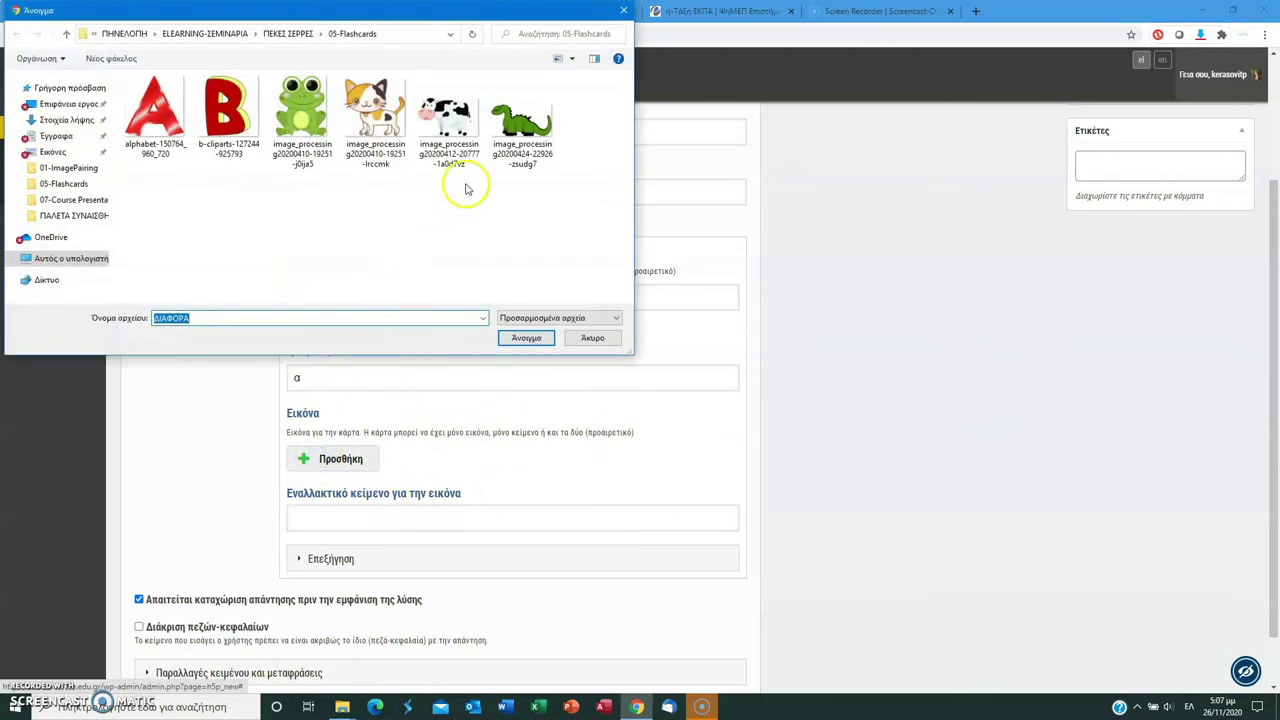
pyautogui.click(452, 108)
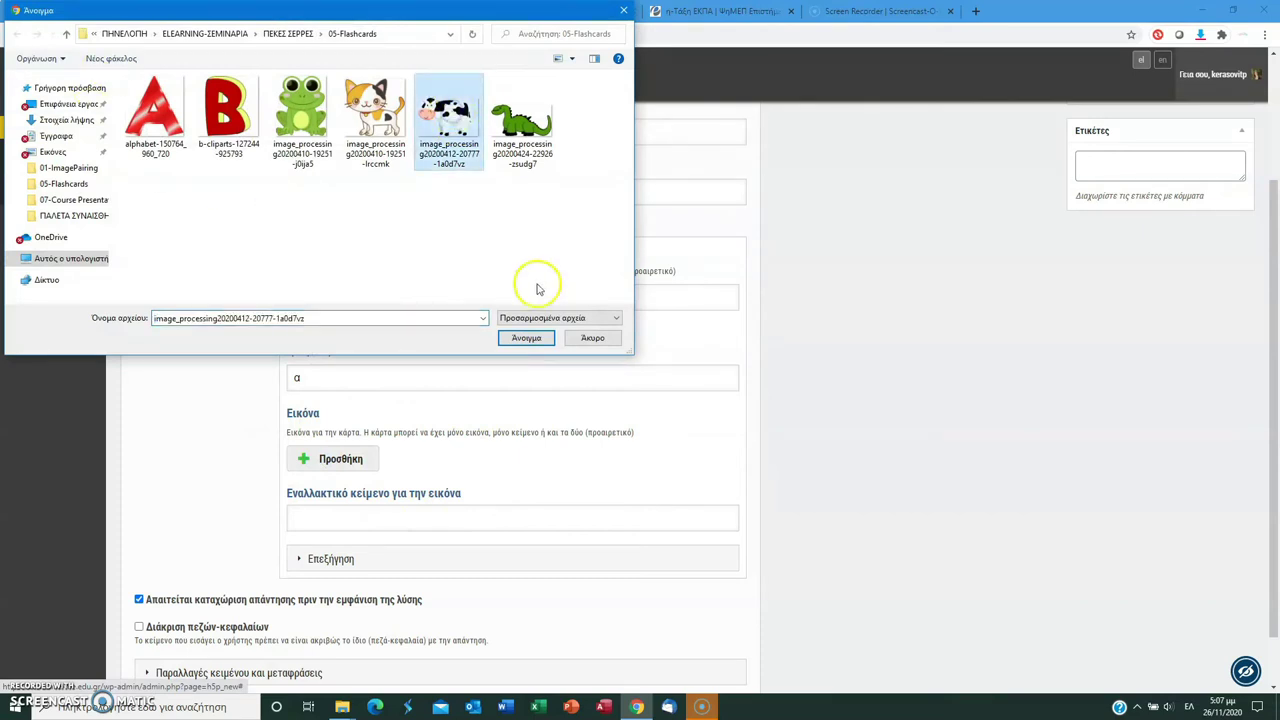
pyautogui.click(527, 337)
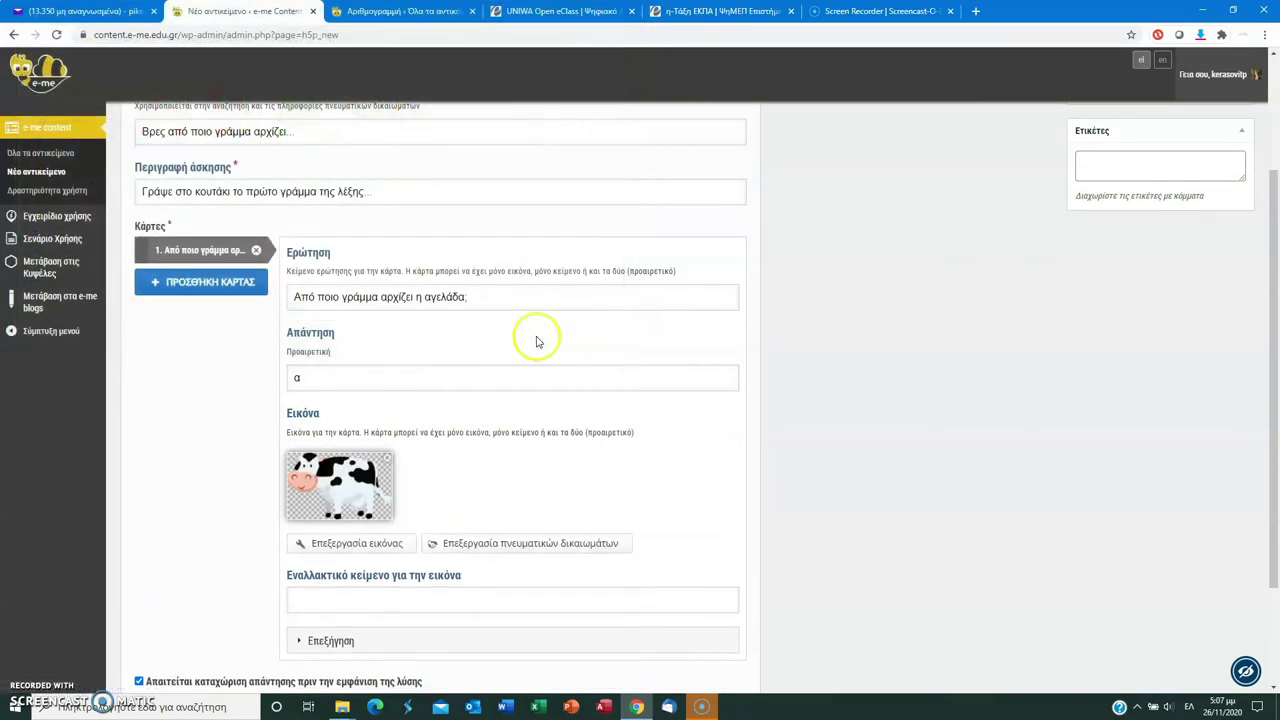
# Set the licence of the cow image to Public Domain in its copyright information
pyautogui.moveTo(1275, 215); pyautogui.dragTo(1274, 371)
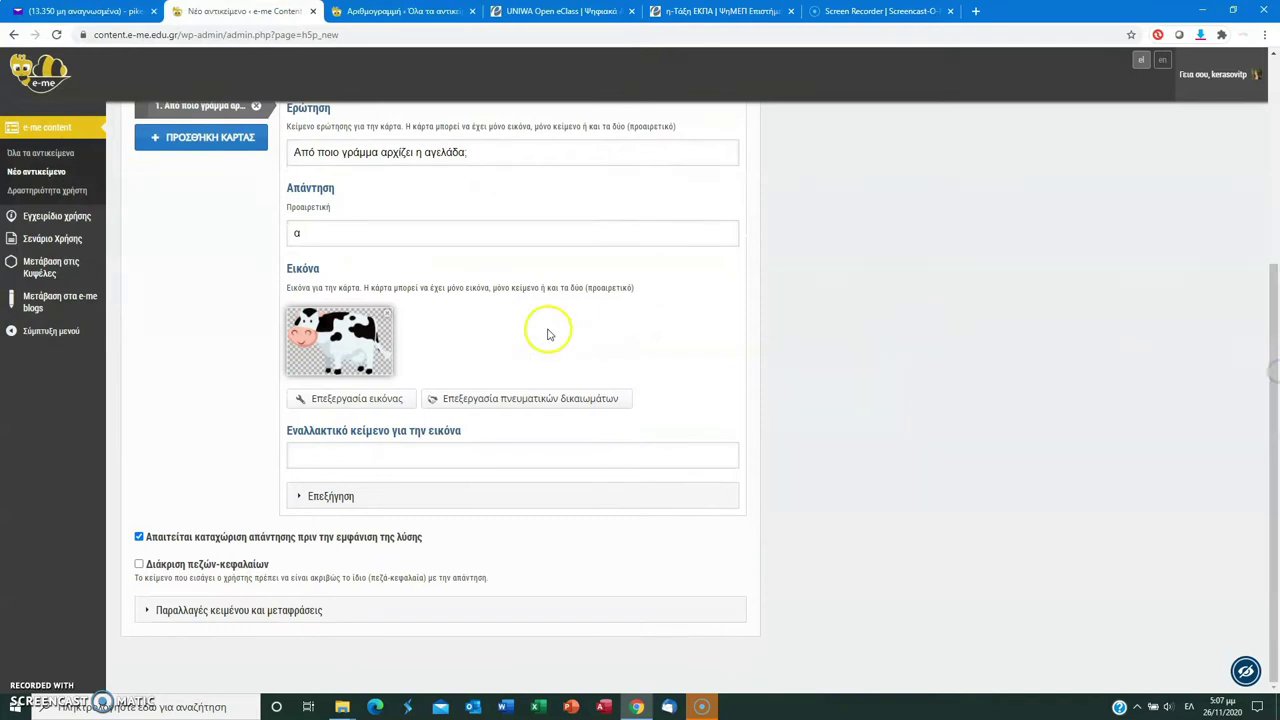
pyautogui.click(548, 398)
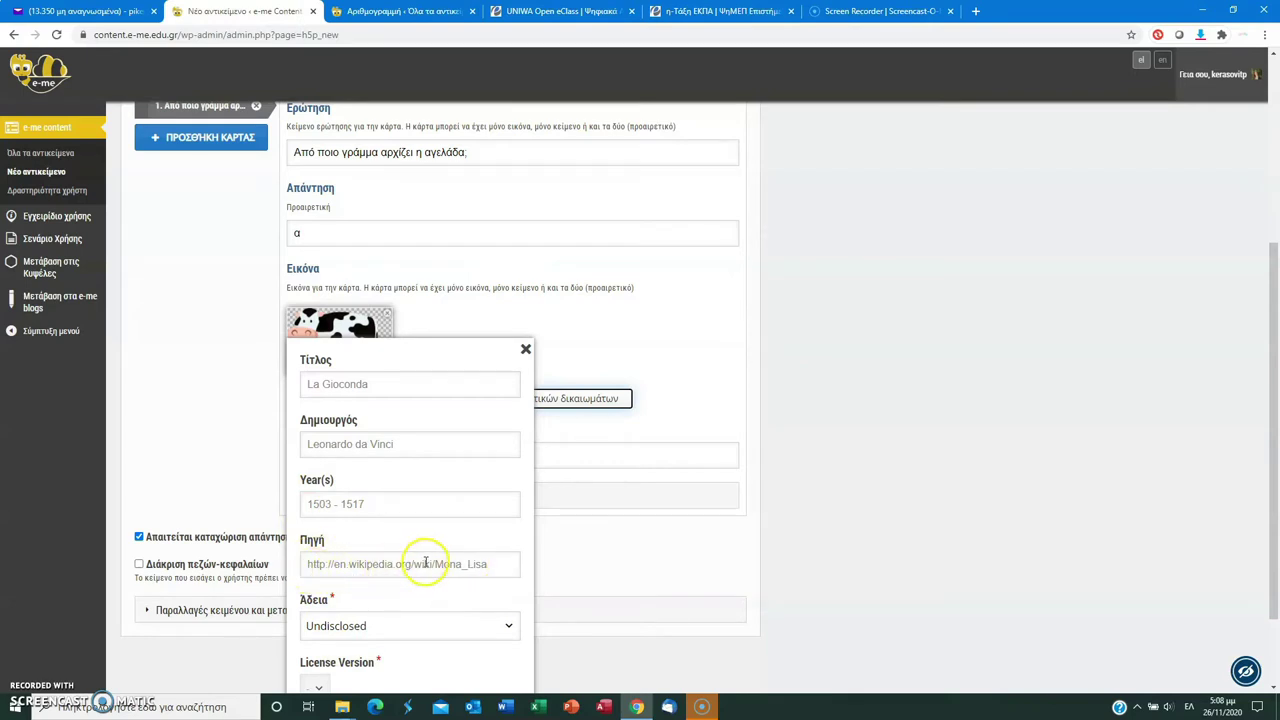
pyautogui.scroll(-1, 1273, 430)
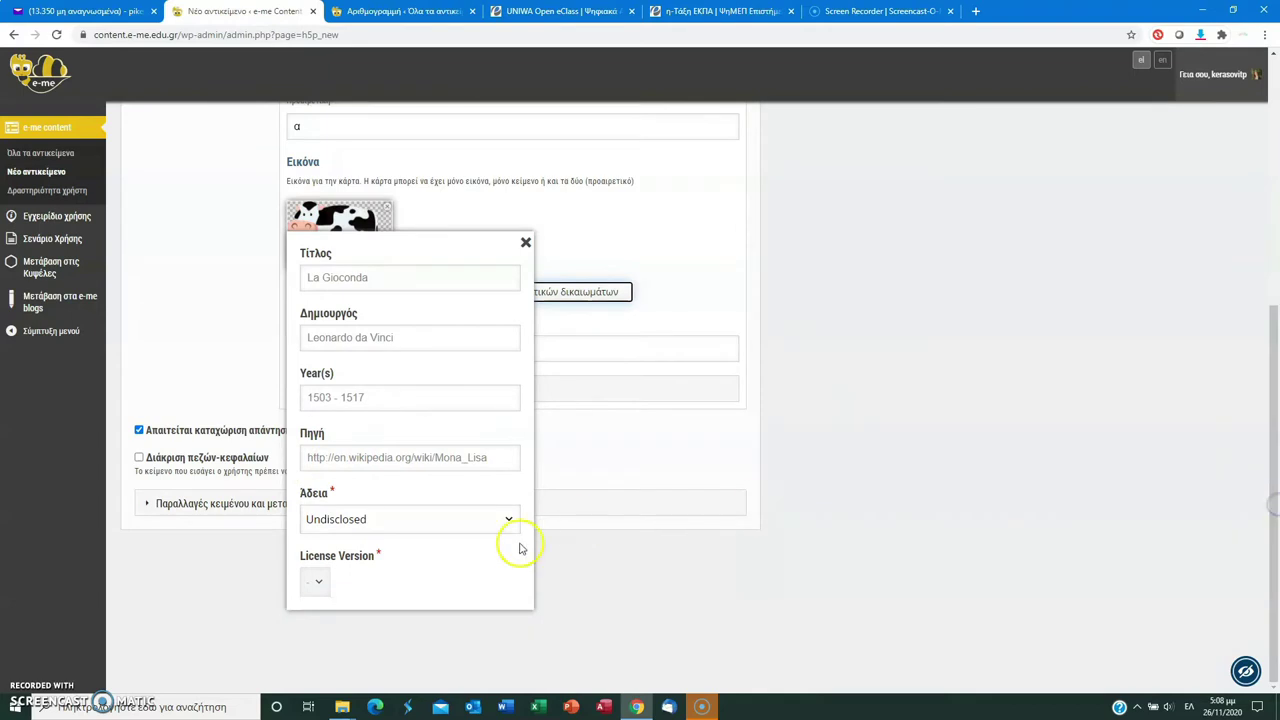
pyautogui.click(414, 521)
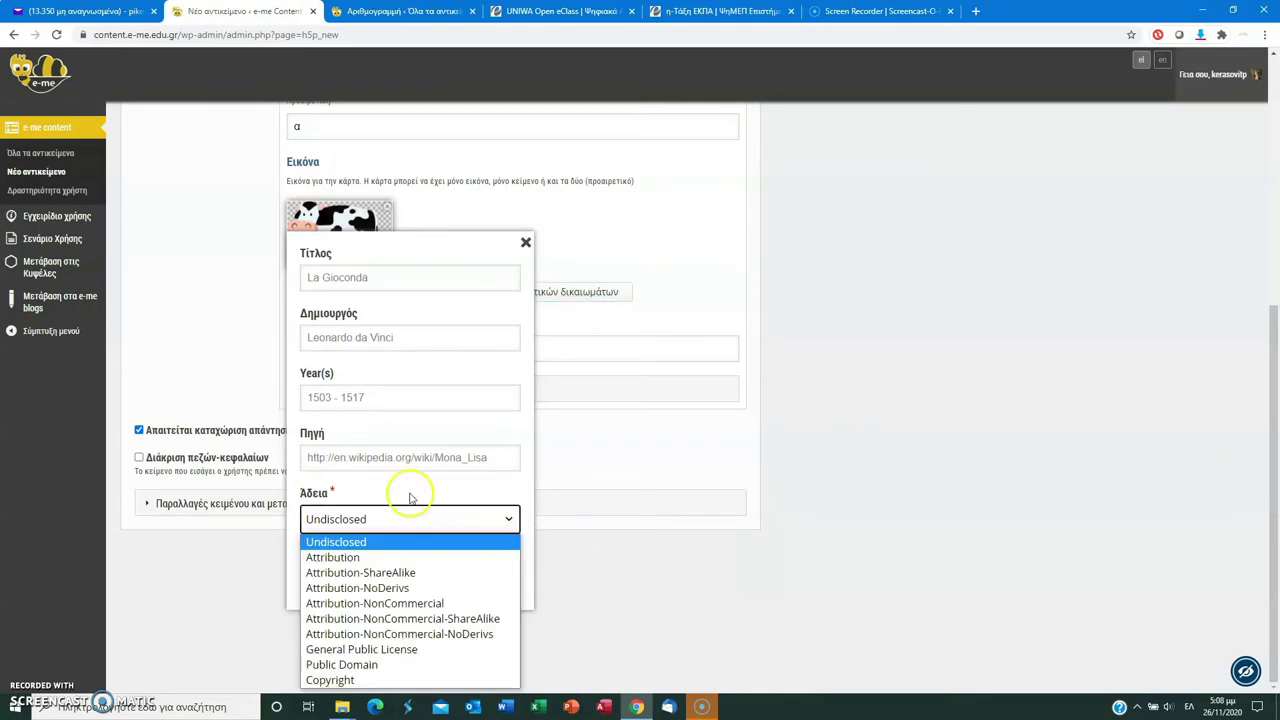
pyautogui.click(342, 665)
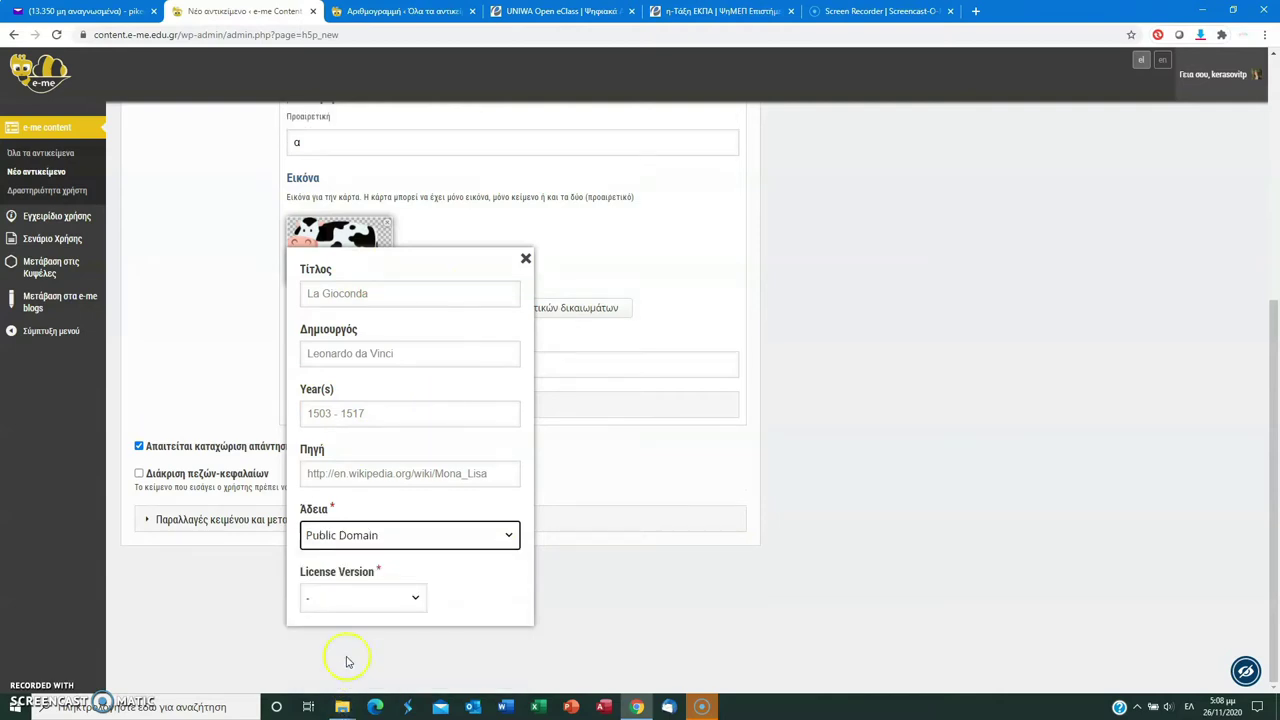
pyautogui.click(525, 258)
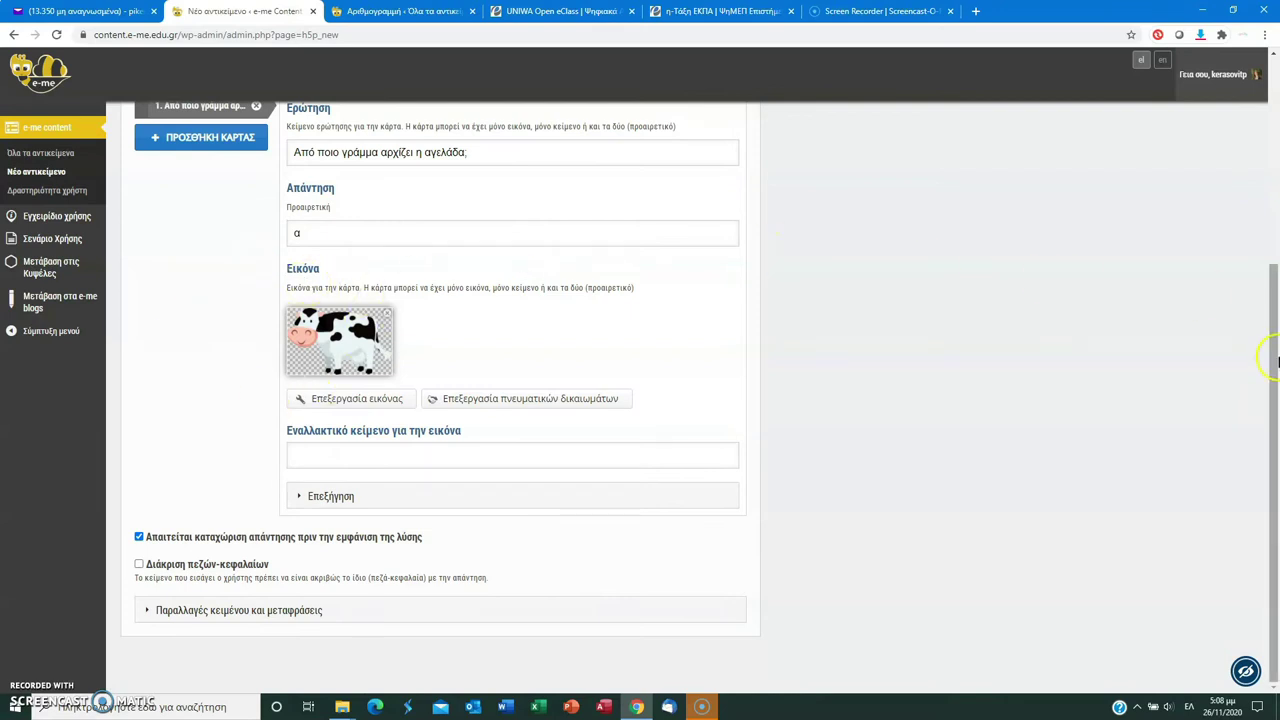
# Try the option that distinguishes lowercase from uppercase in answers and switch it off again
pyautogui.click(1276, 362)
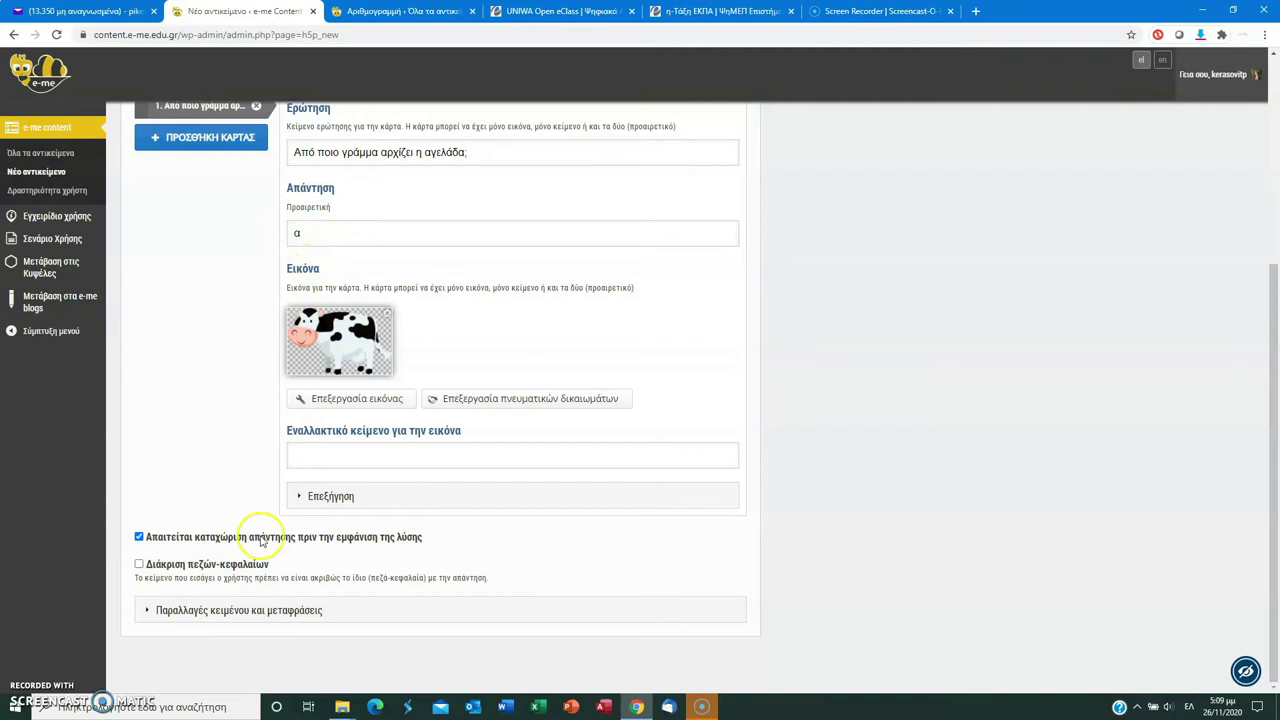
pyautogui.click(210, 564)
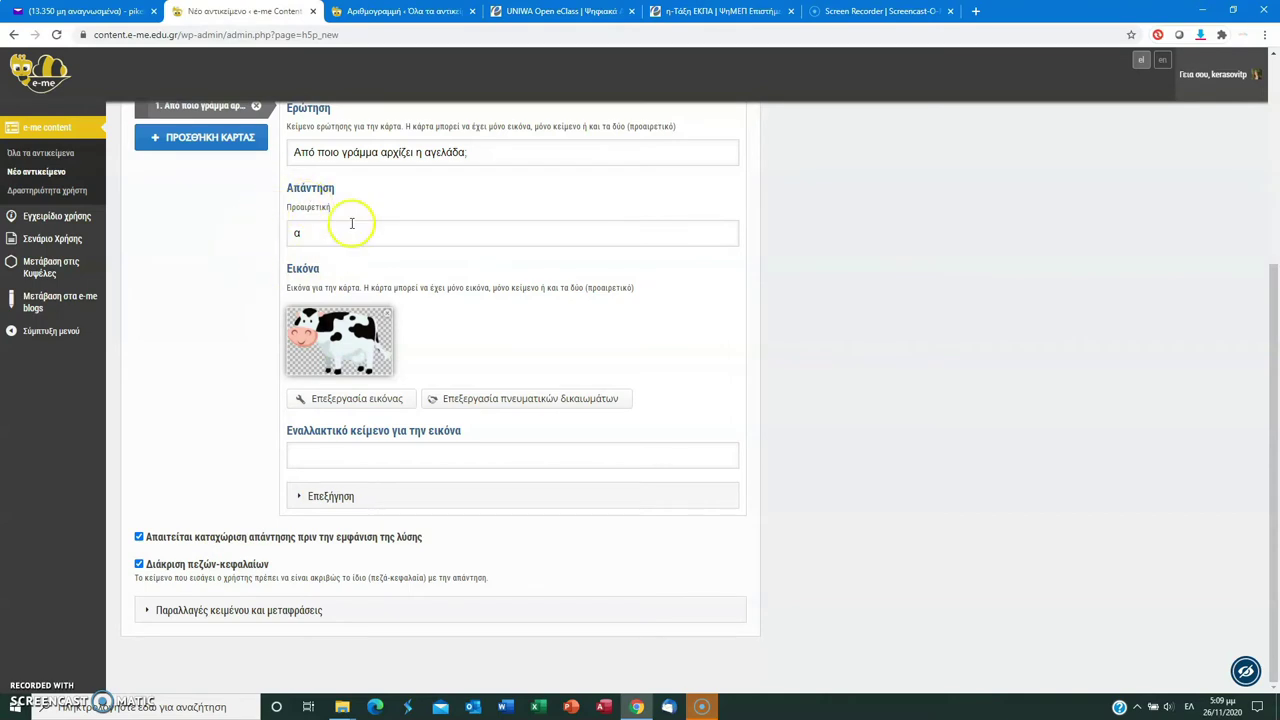
pyautogui.click(163, 565)
# Add a second card with the question "Από ποιο γράμμα αρχίζει ο βάτραχος;" and the answer "β"
pyautogui.scroll(1, 1275, 333)
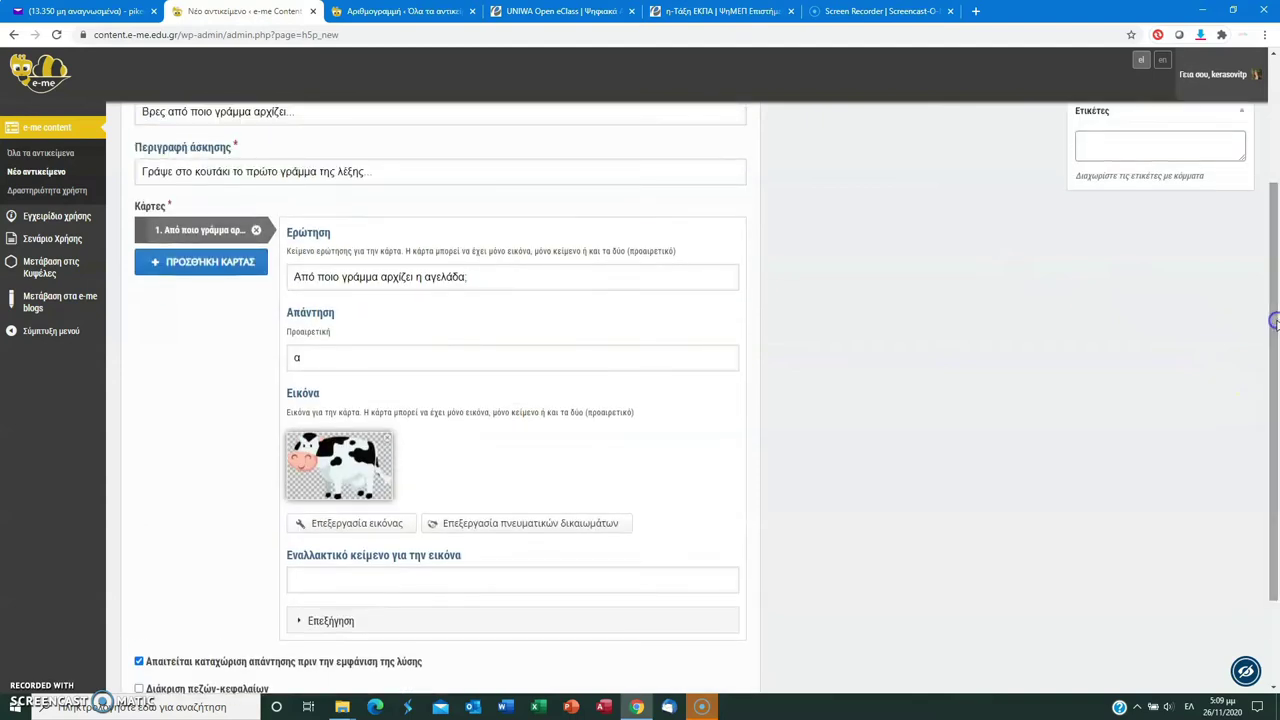
pyautogui.click(216, 265)
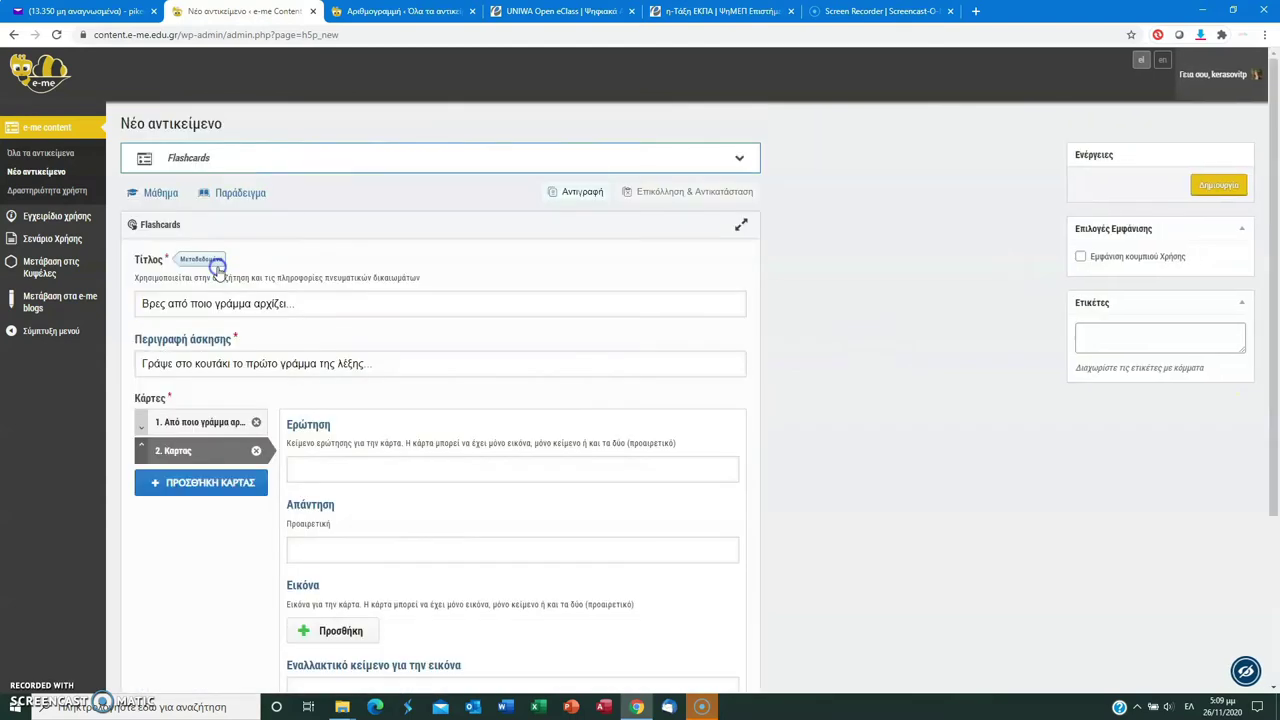
pyautogui.scroll(-2, 1275, 320)
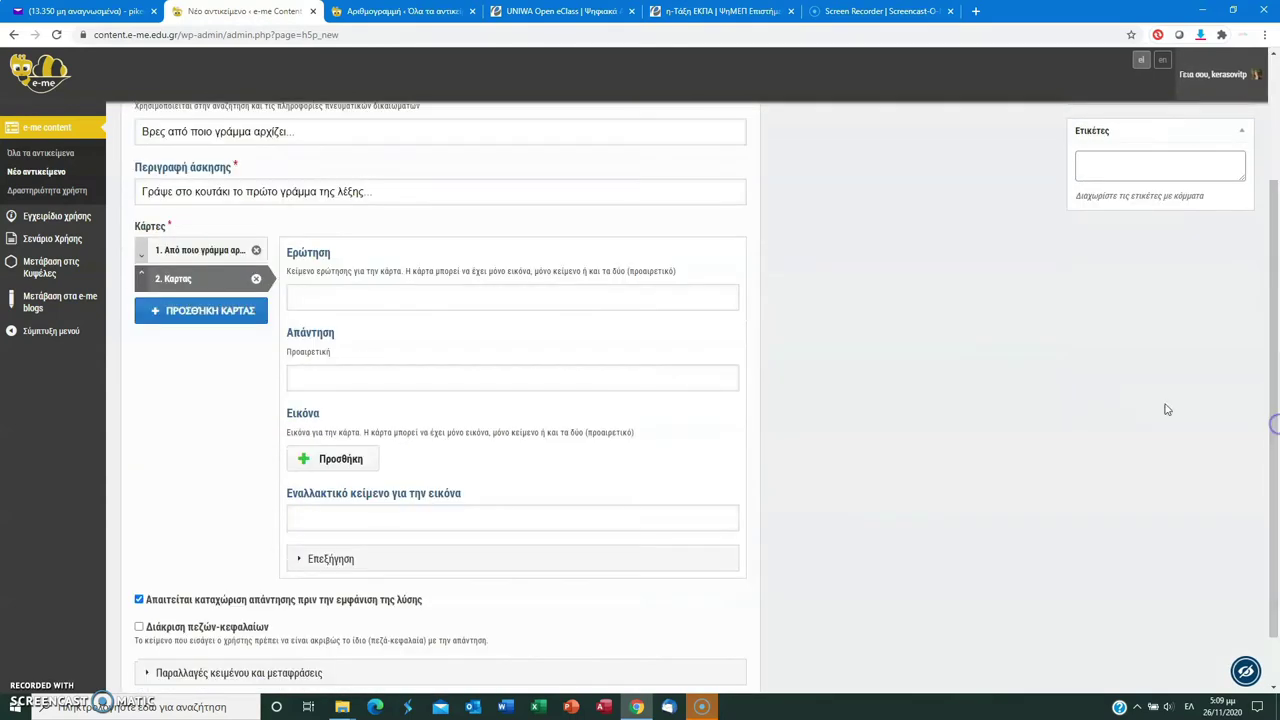
pyautogui.click(521, 298)
pyautogui.write('Από ποιο γράμμα αρχίζει ο β')
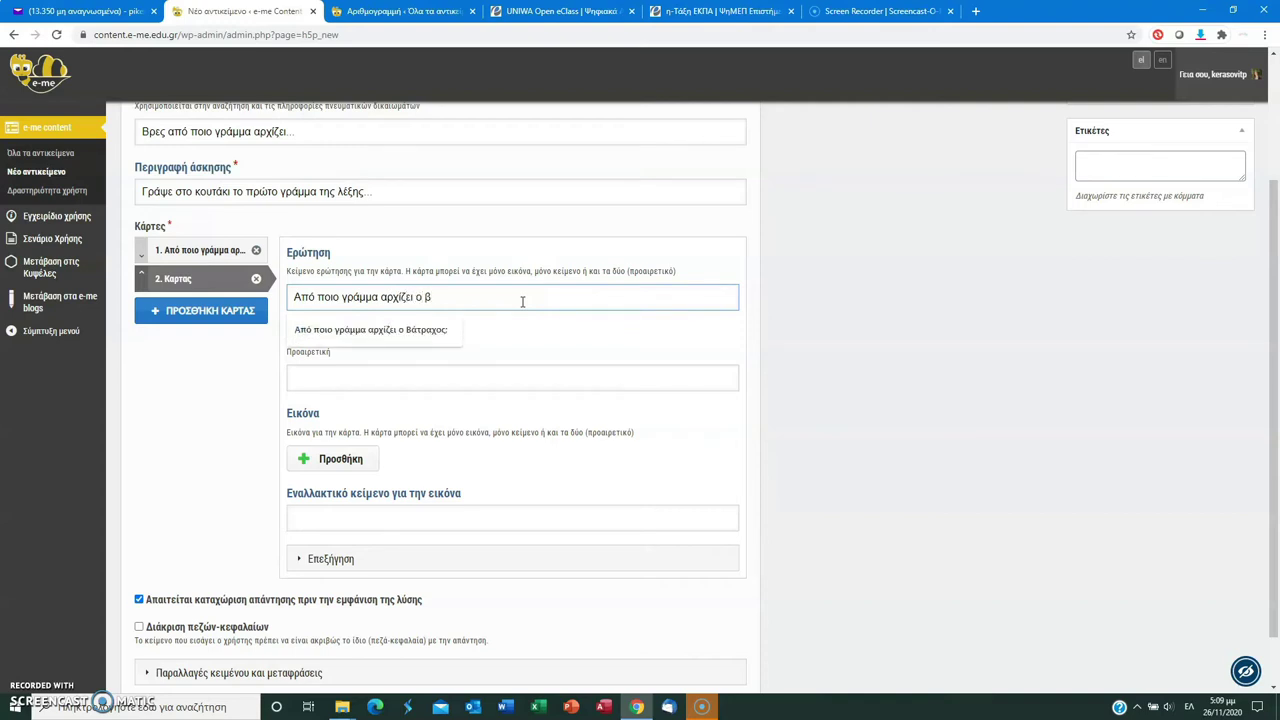
pyautogui.write('ος;')
pyautogui.click(347, 378)
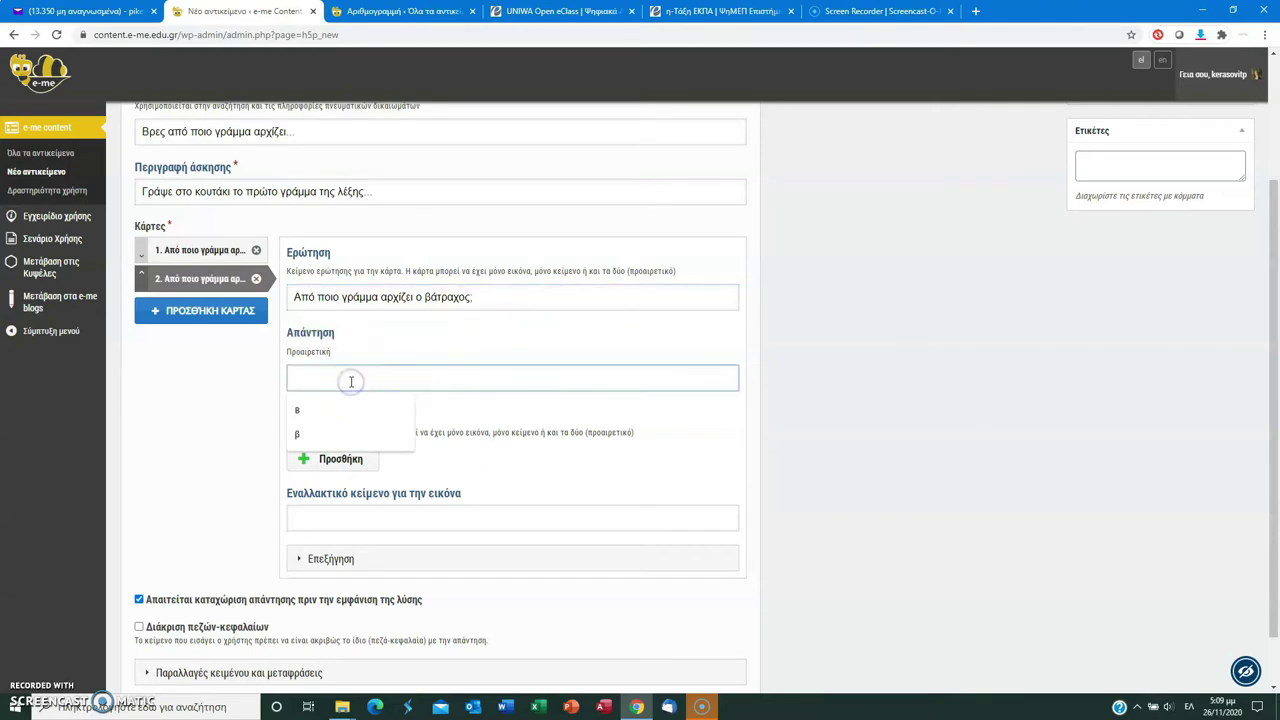
pyautogui.write('β')
pyautogui.click(247, 428)
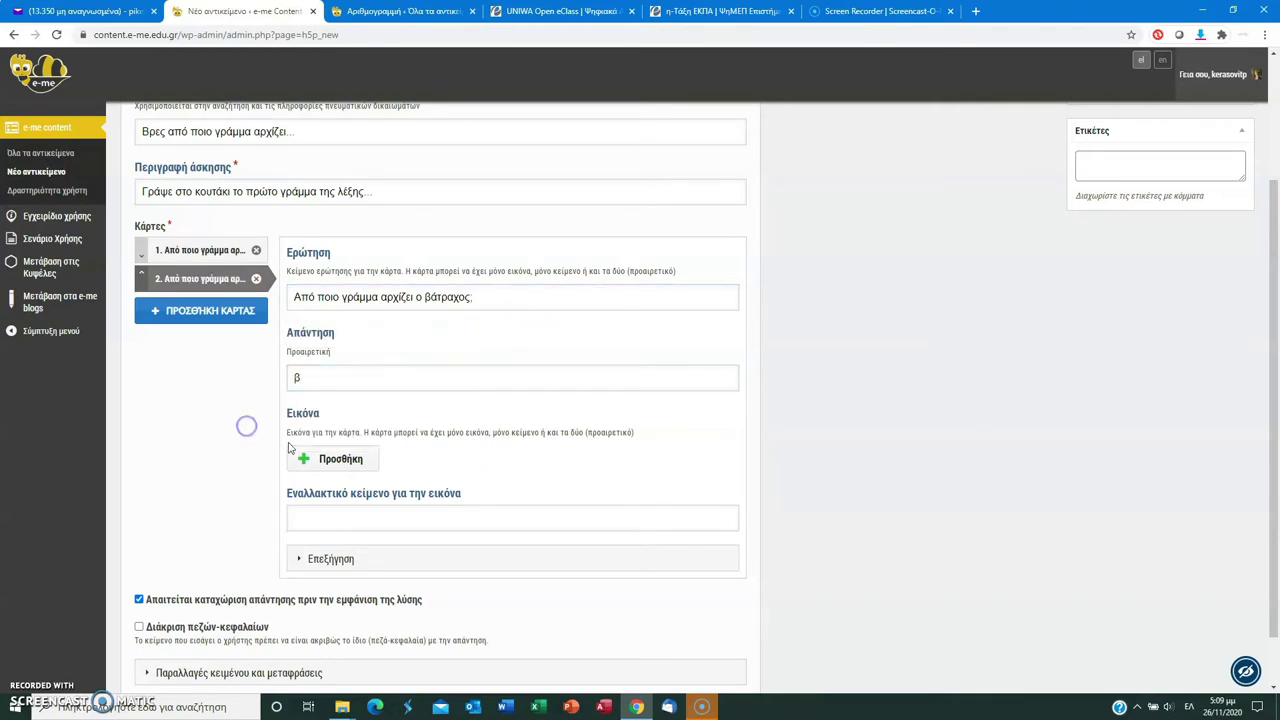
pyautogui.click(320, 466)
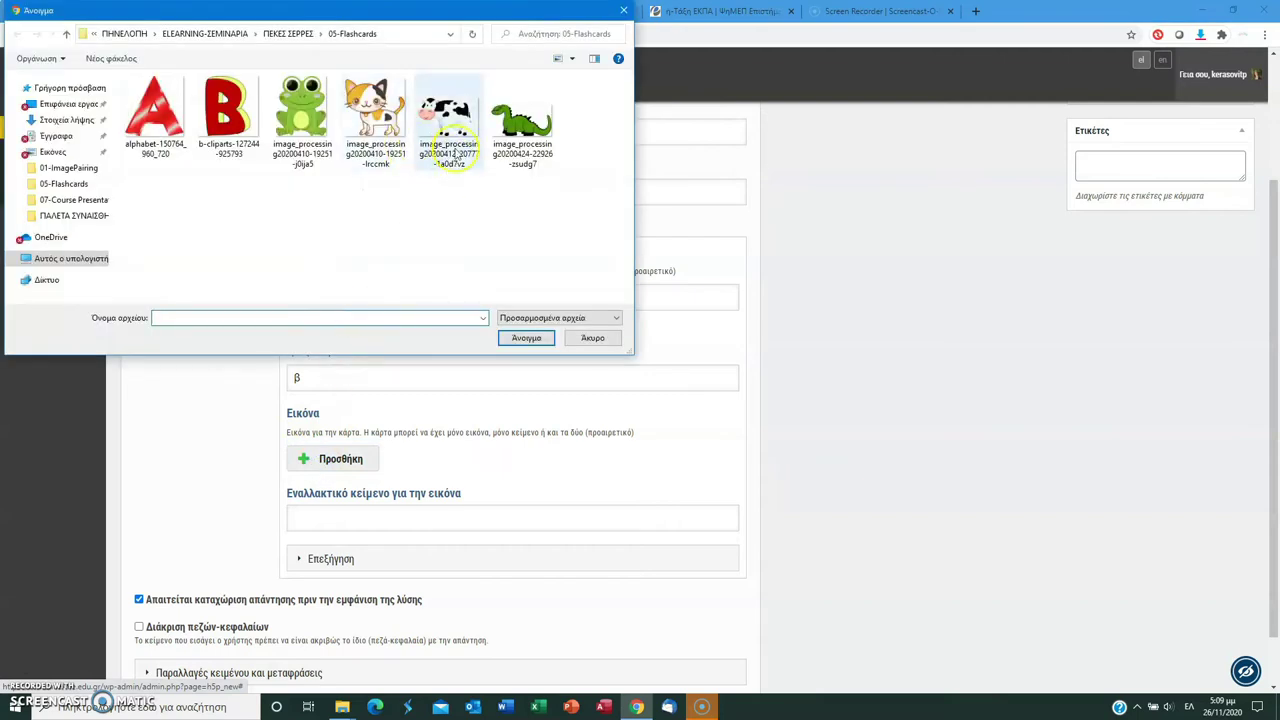
pyautogui.click(302, 118)
pyautogui.click(518, 335)
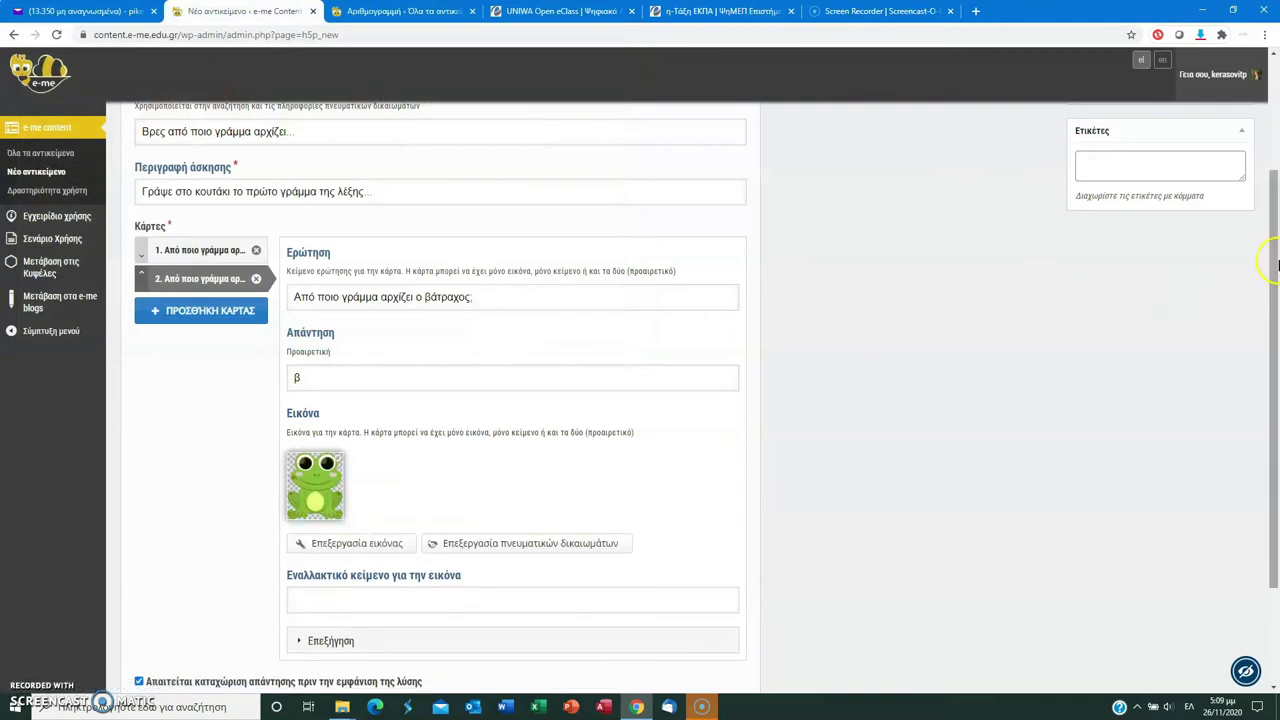
# Set the licence of the frog image to Public Domain in its copyright information
pyautogui.scroll(-3, 1275, 265)
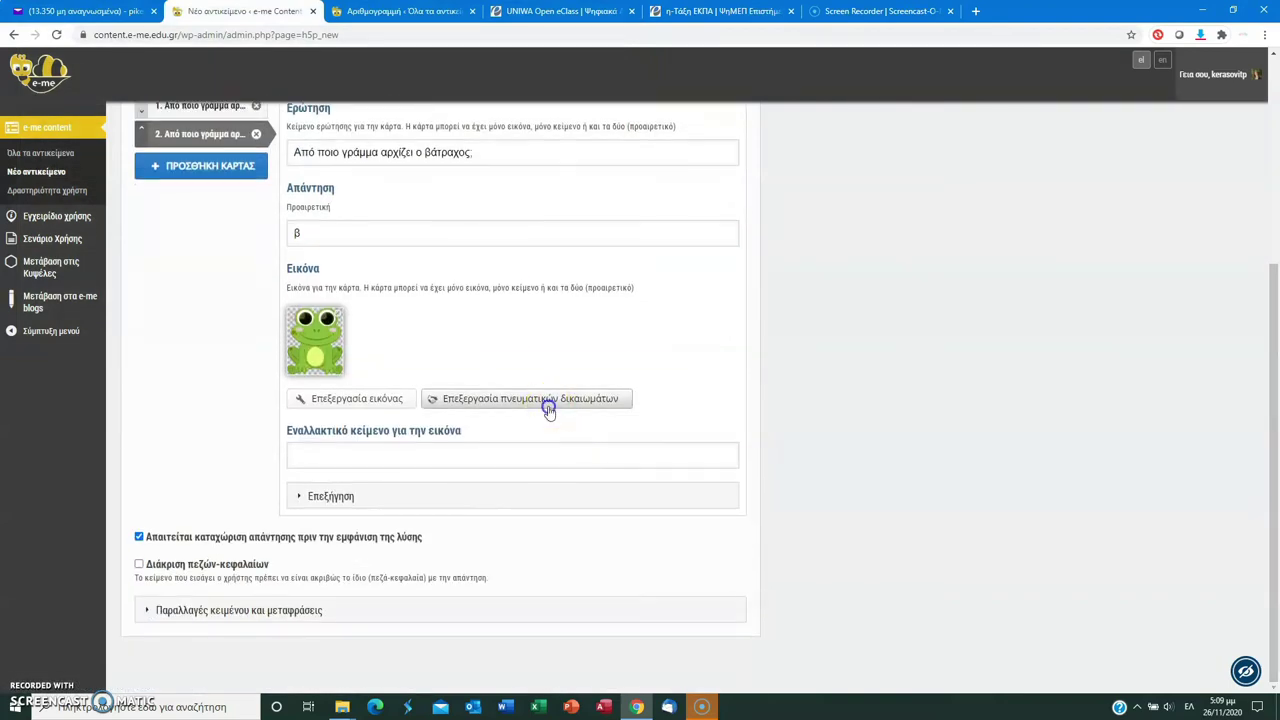
pyautogui.click(548, 408)
pyautogui.click(463, 623)
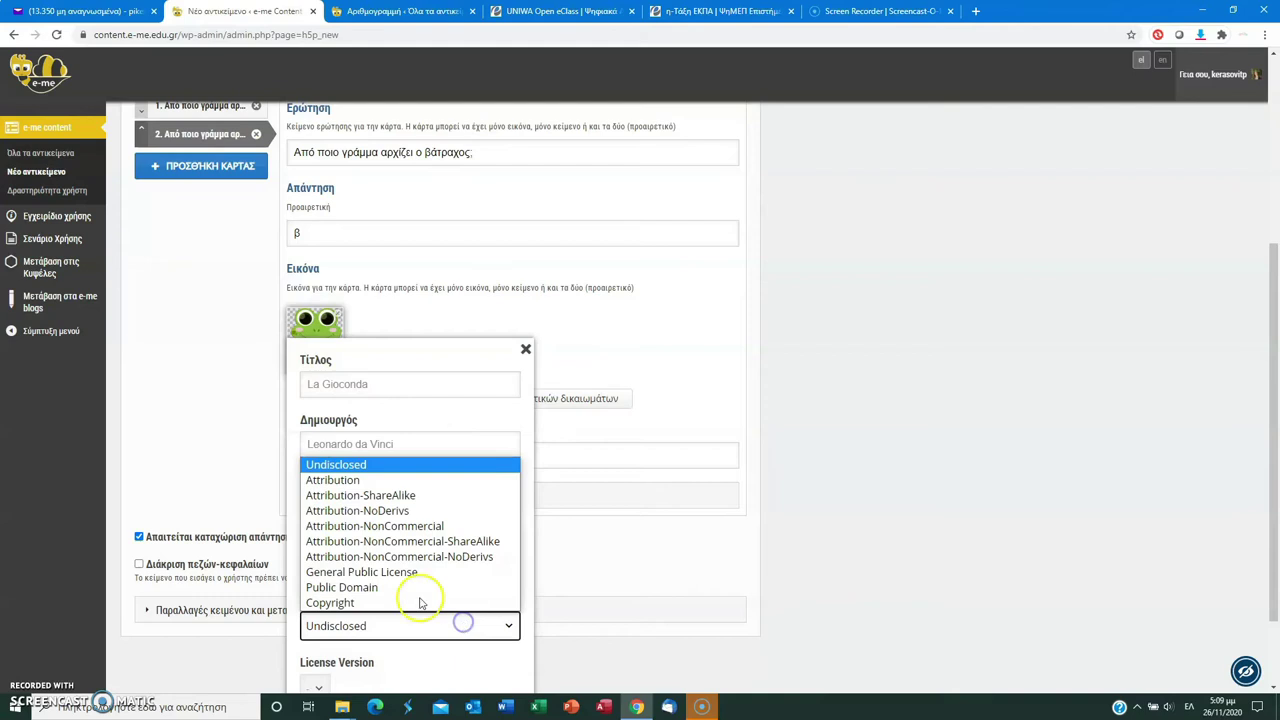
pyautogui.click(408, 588)
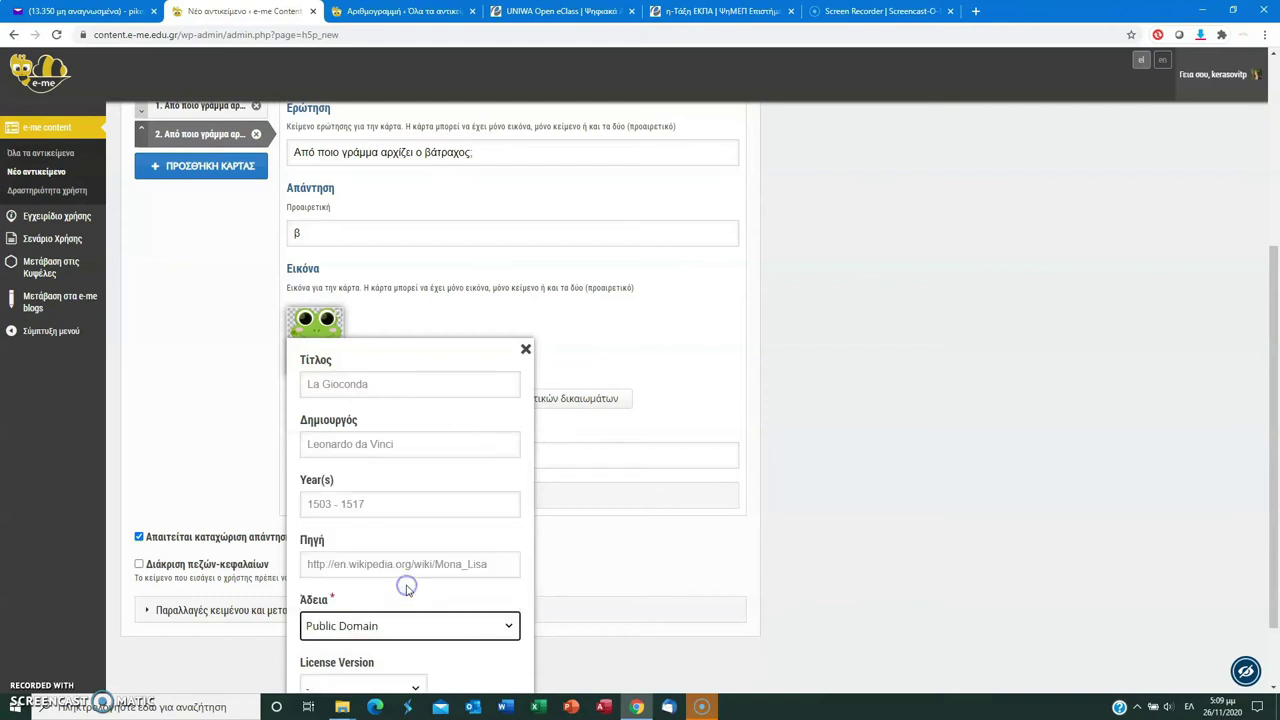
pyautogui.click(525, 350)
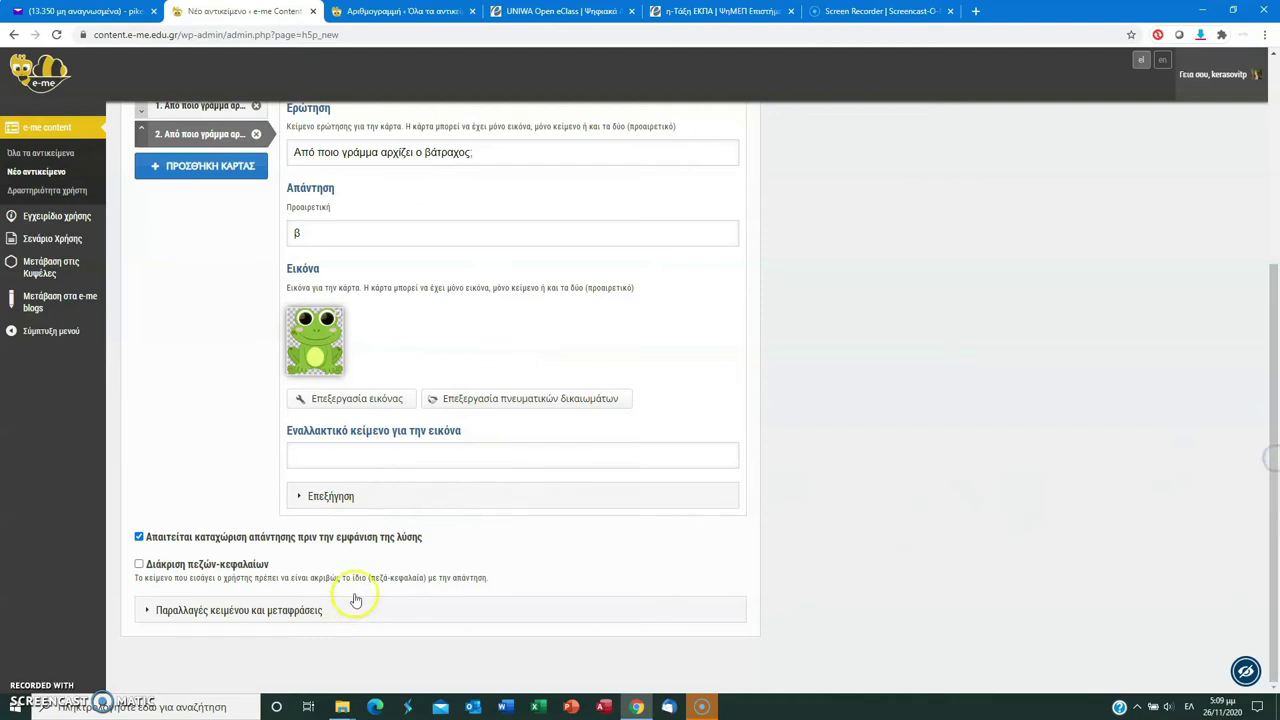
# Enter "βάτραχος" as the frog image's alternative text and expand the card's explanation section
pyautogui.click(342, 454)
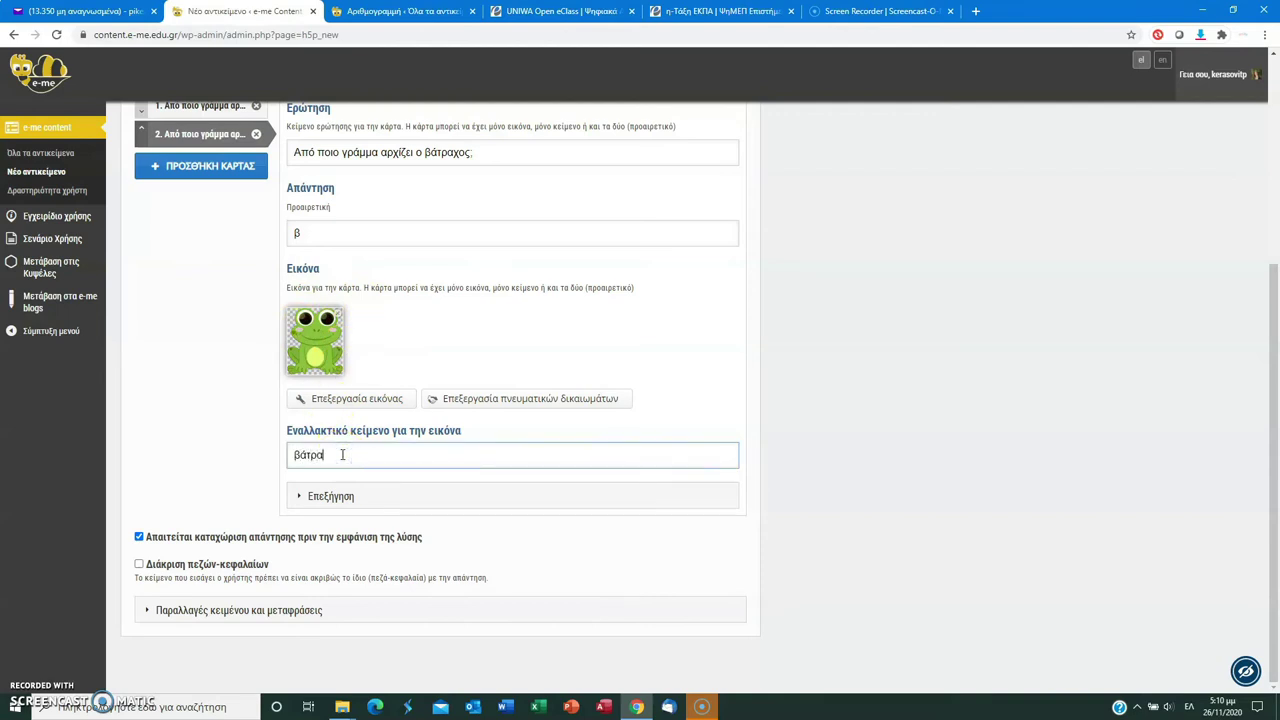
pyautogui.click(363, 462)
pyautogui.click(344, 494)
pyautogui.click(394, 570)
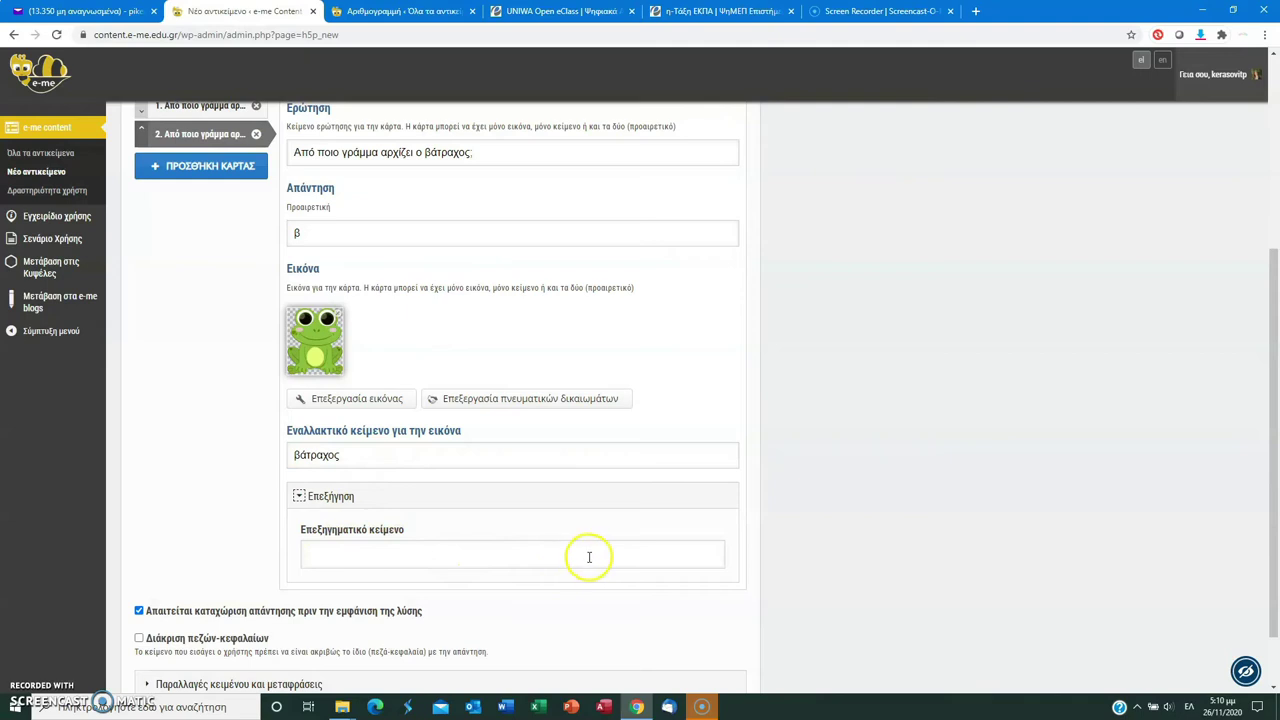
# Add a third card with the question "Από ποιο γράμμα αρχίζει η γάτα;" and the answer "γ"
pyautogui.click(207, 170)
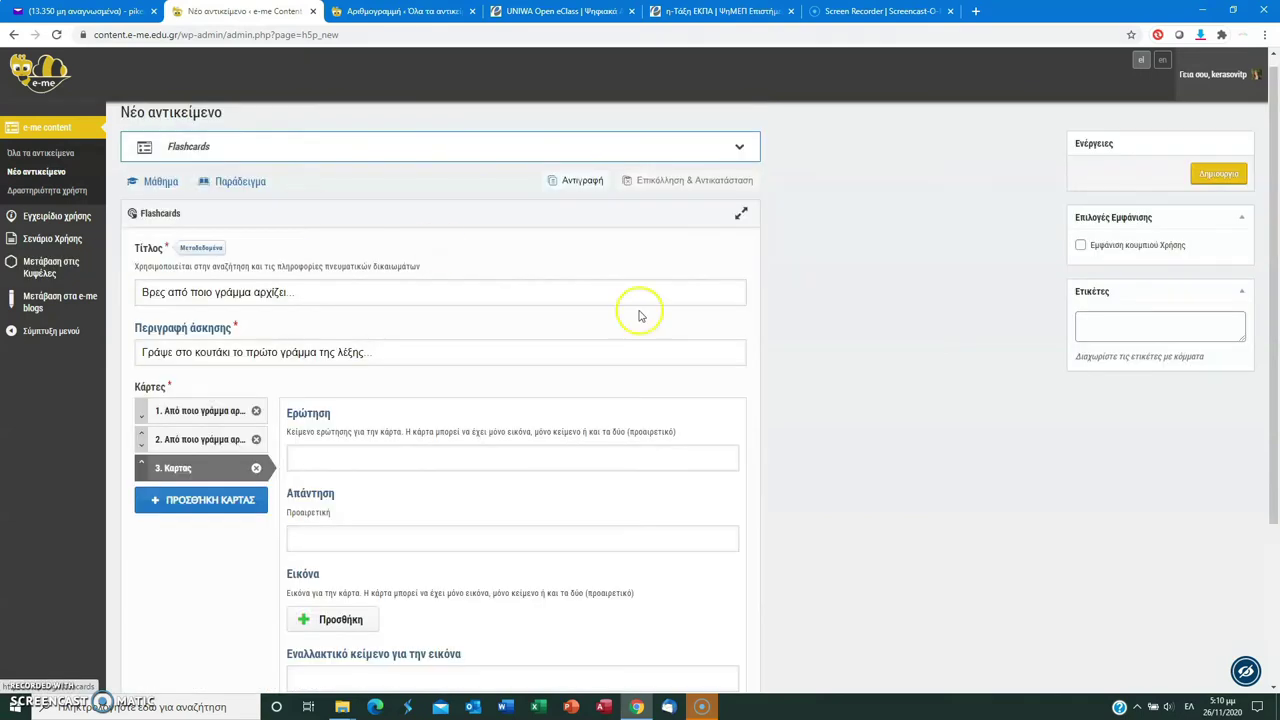
pyautogui.moveTo(1277, 293); pyautogui.dragTo(1277, 448)
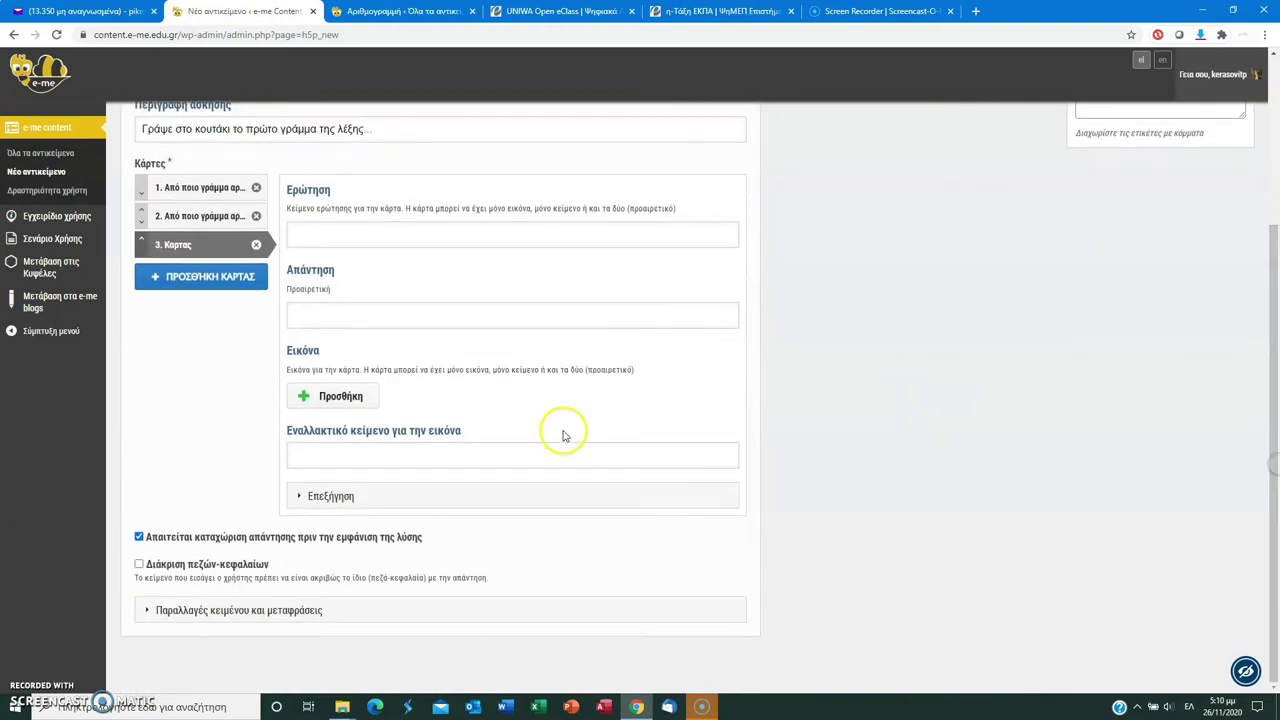
pyautogui.click(340, 232)
pyautogui.write('A')
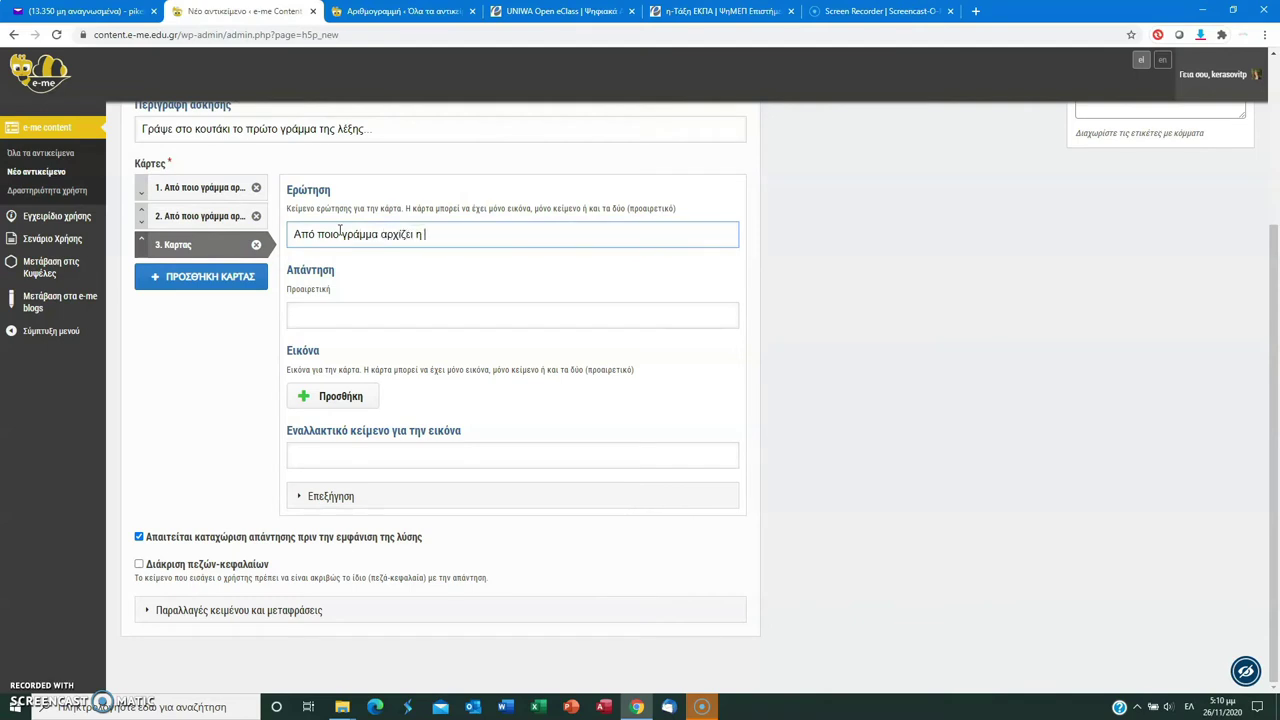
pyautogui.click(326, 312)
pyautogui.click(314, 395)
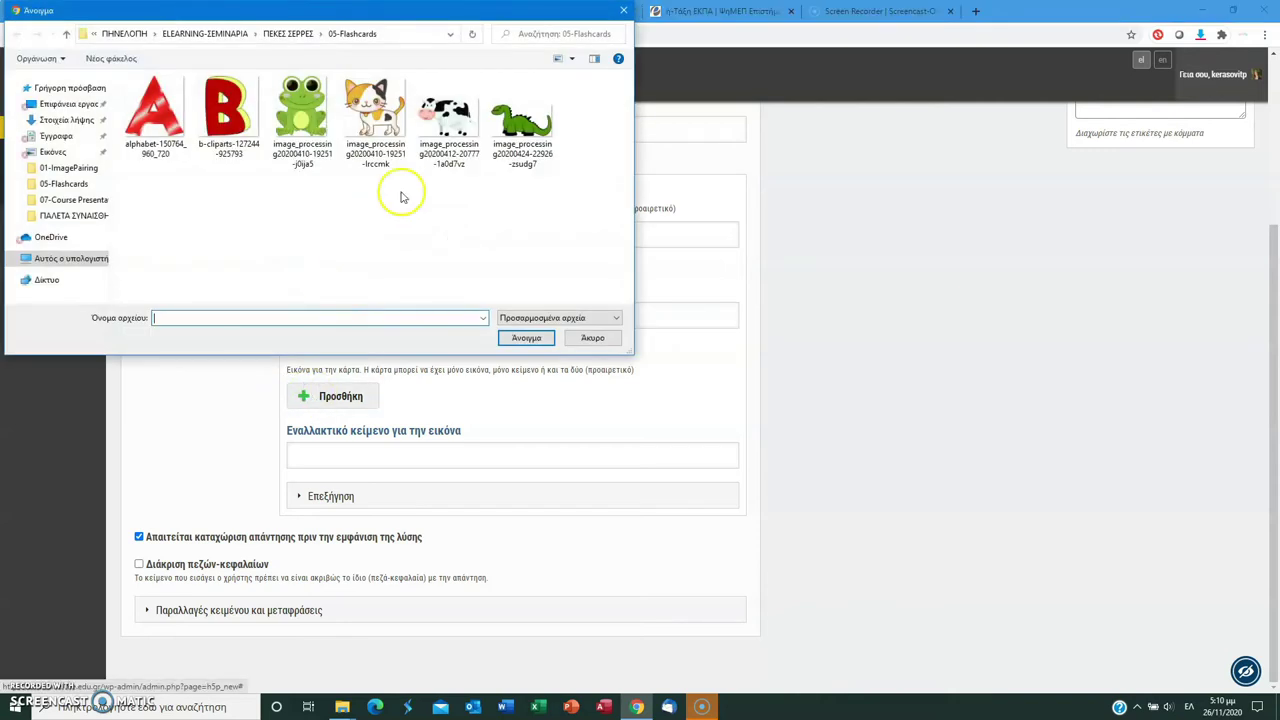
pyautogui.click(370, 122)
pyautogui.click(506, 340)
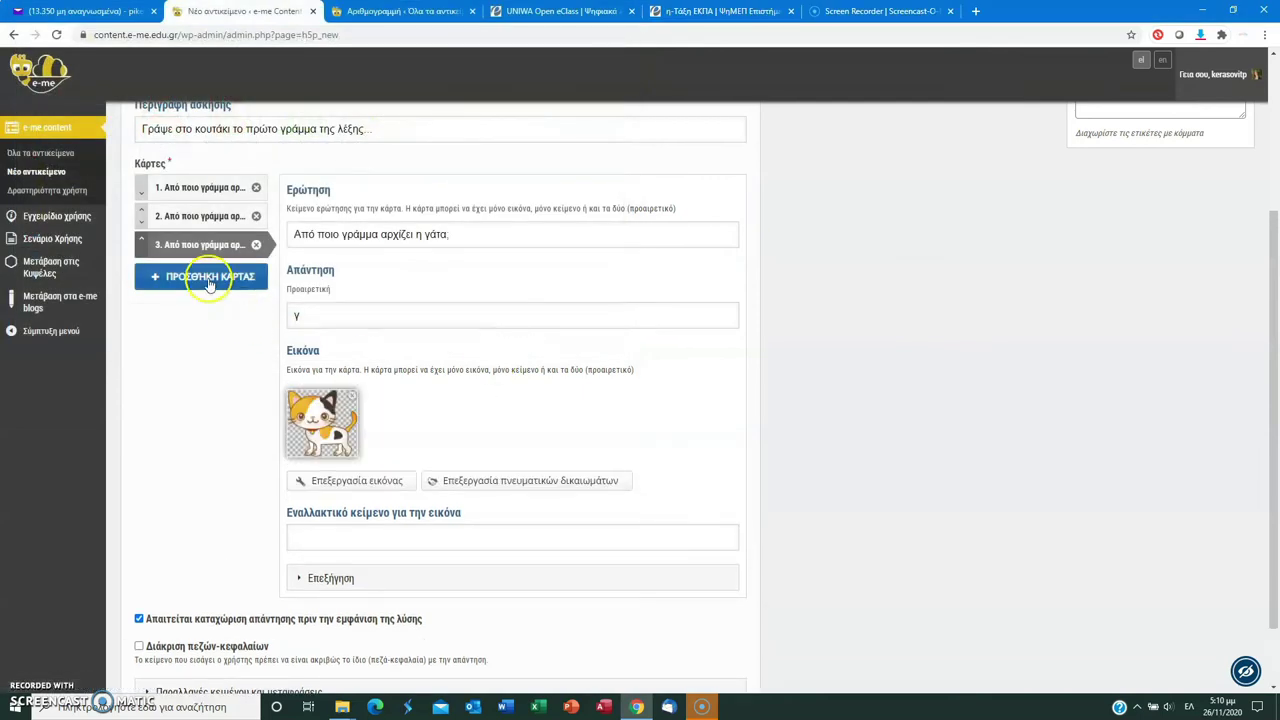
# Add a fourth card with the question "Από ποιο γράμμα αρχίζει ο Δεινόσαυρος;" and the answer "δ"
pyautogui.click(214, 278)
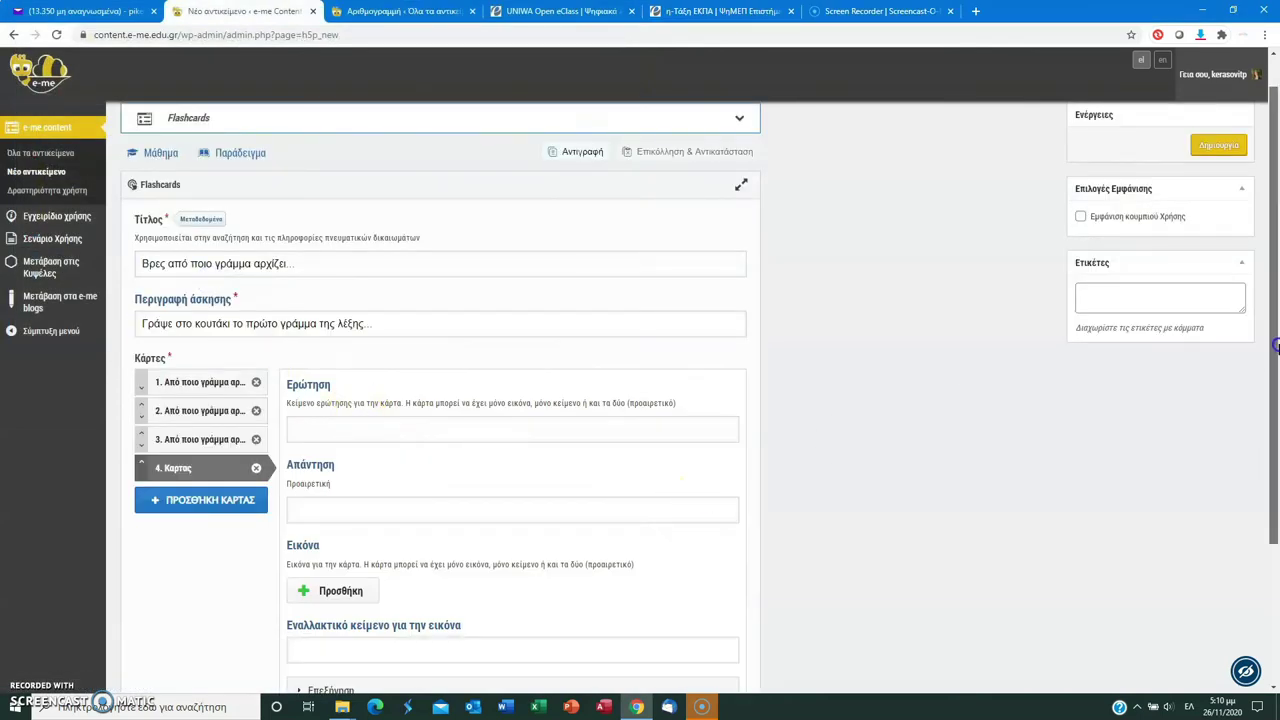
pyautogui.scroll(-2, 985, 405)
pyautogui.click(431, 271)
pyautogui.write('Απ')
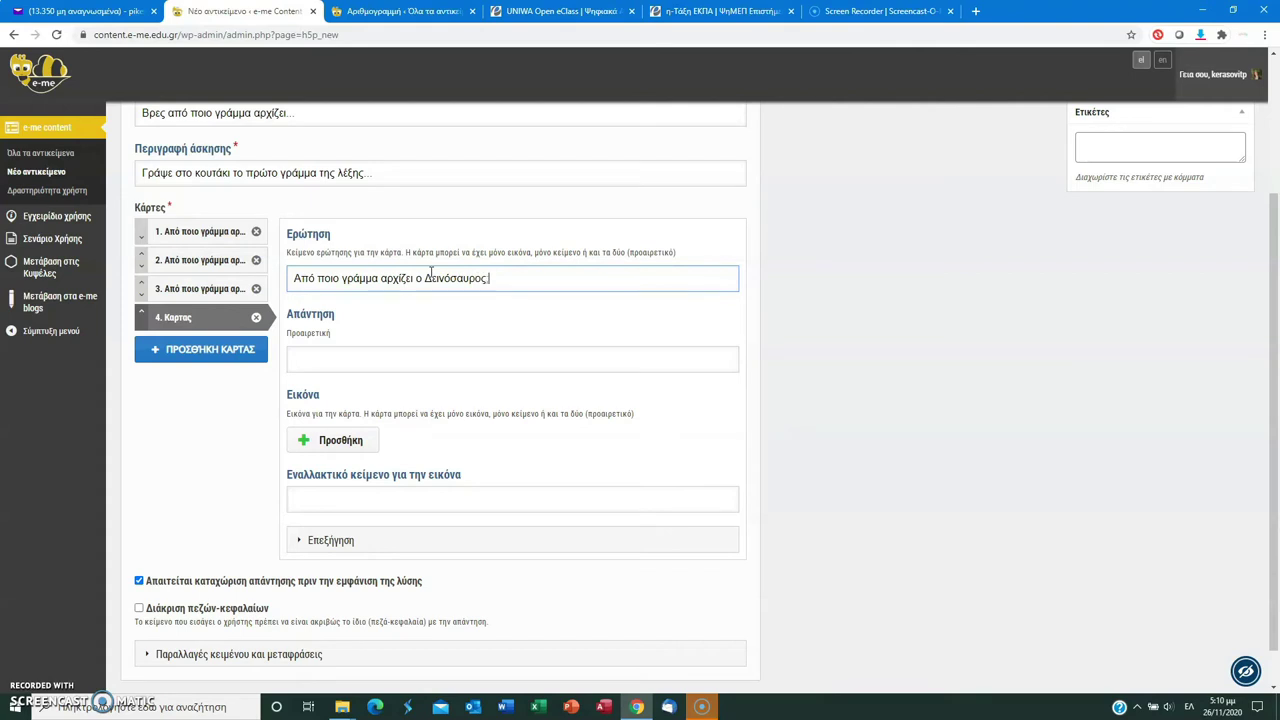
pyautogui.click(380, 357)
pyautogui.write('δ')
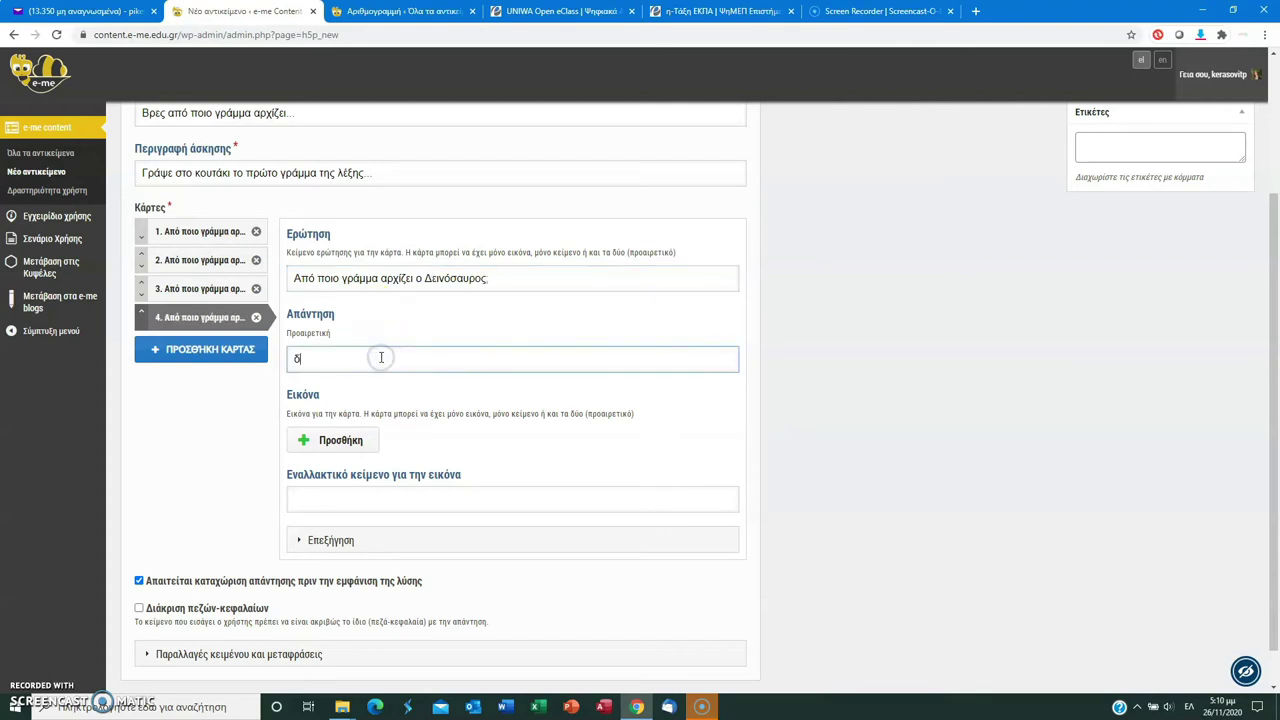
pyautogui.scroll(-1, 1275, 273)
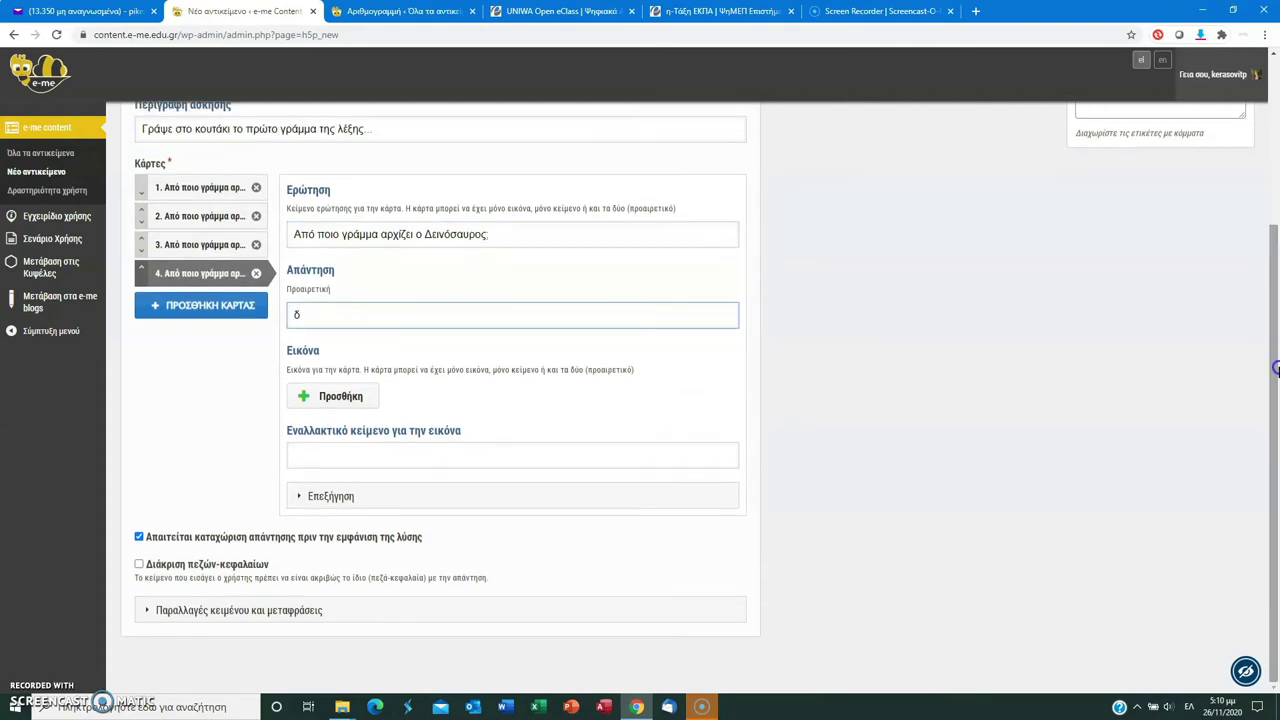
pyautogui.click(312, 405)
pyautogui.click(505, 135)
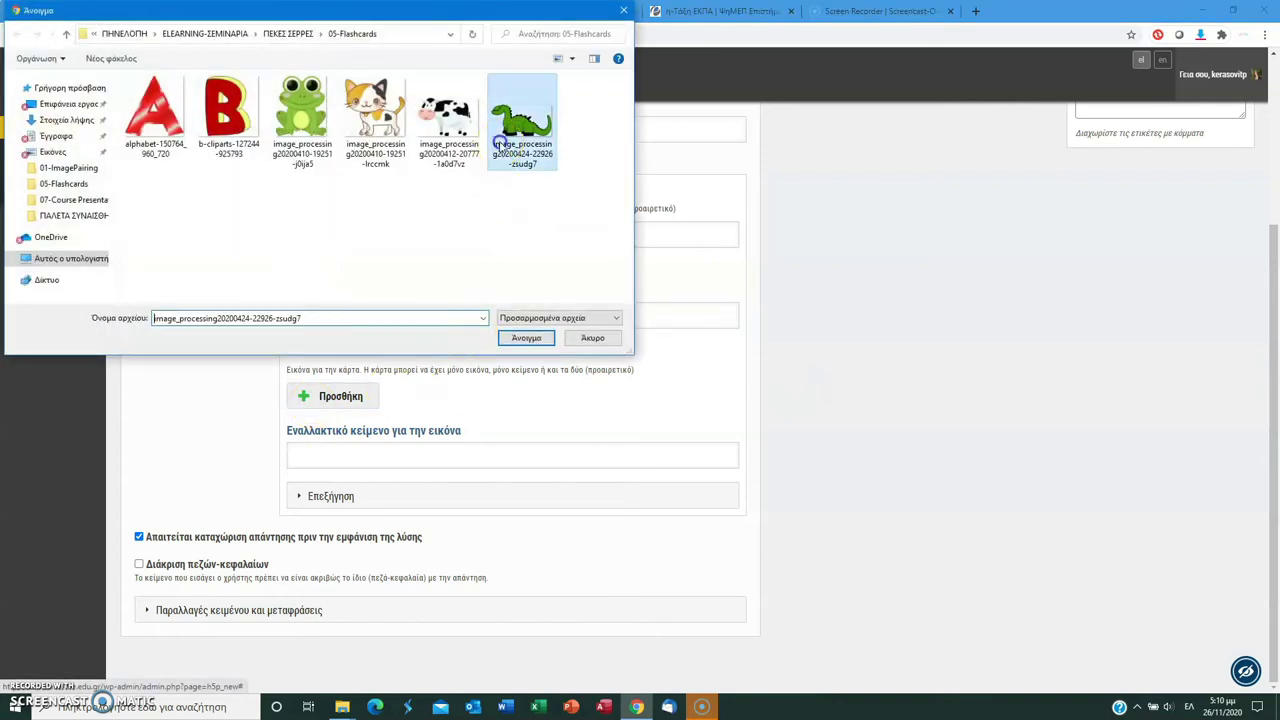
pyautogui.click(527, 339)
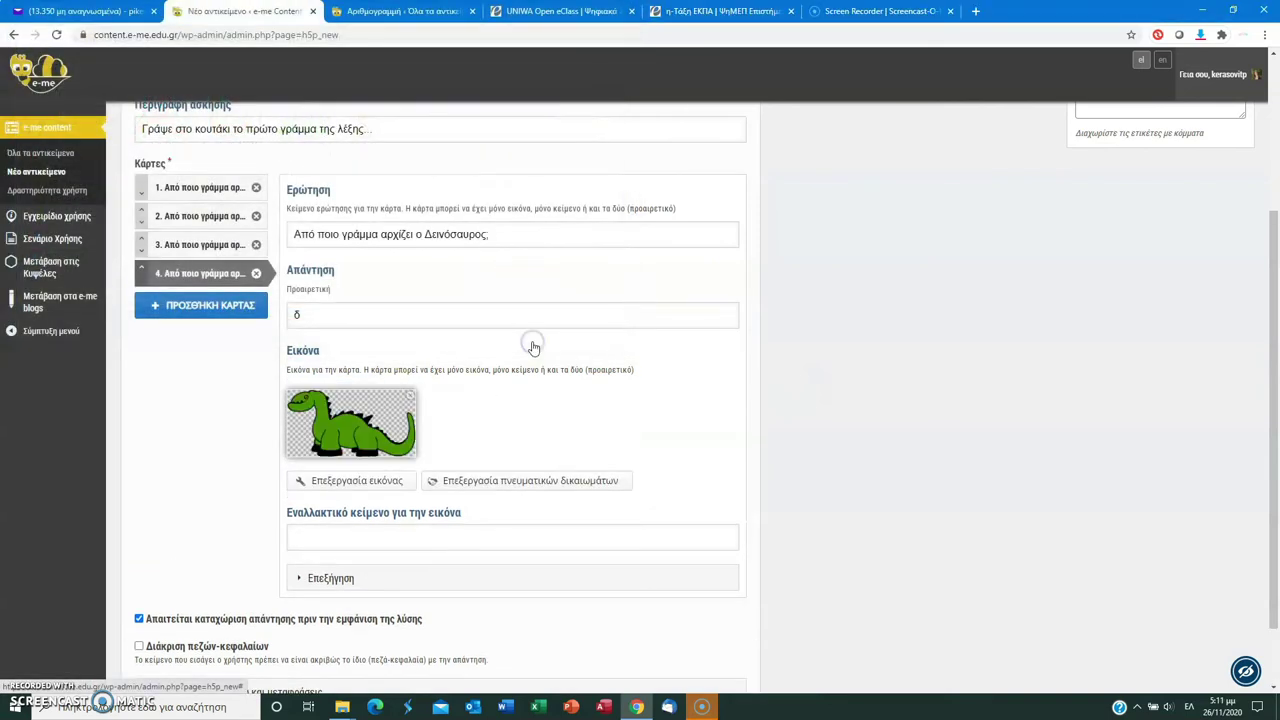
# Tag the exercise with "e-learning, αρχικό γράμμα, ζωάκια, προσχολική"
pyautogui.moveTo(1275, 262); pyautogui.dragTo(1274, 96)
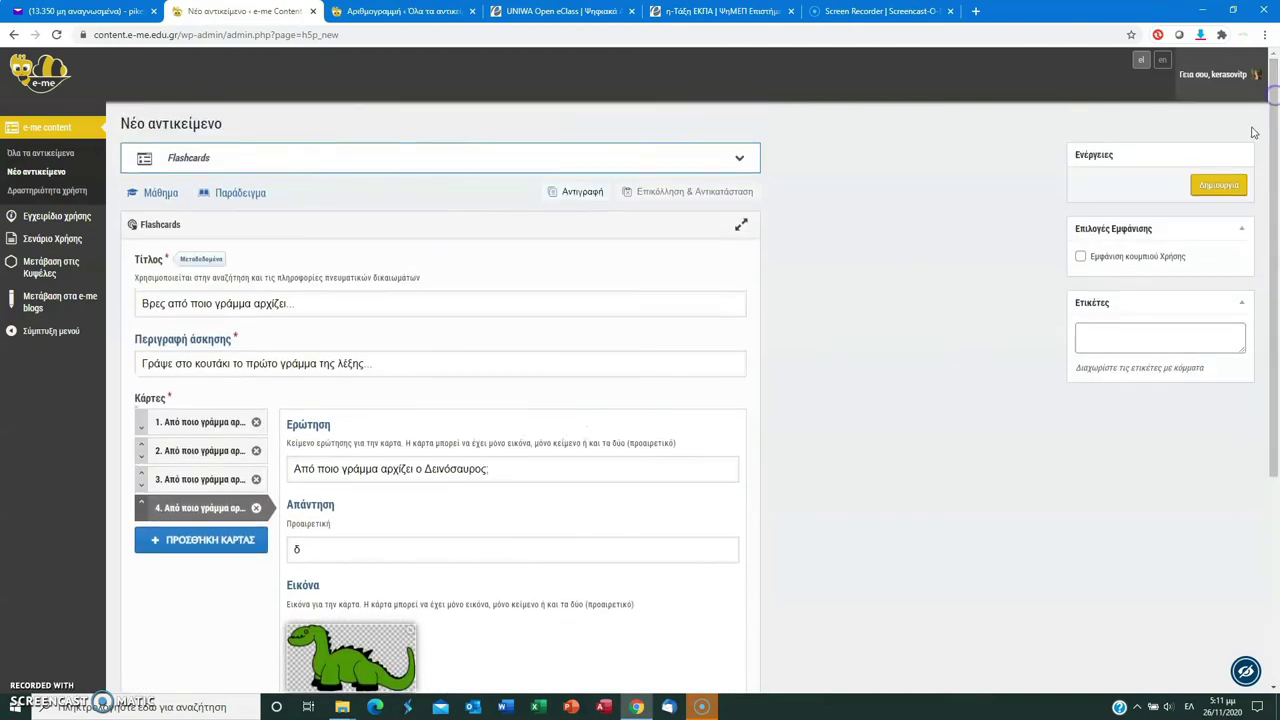
pyautogui.click(1106, 336)
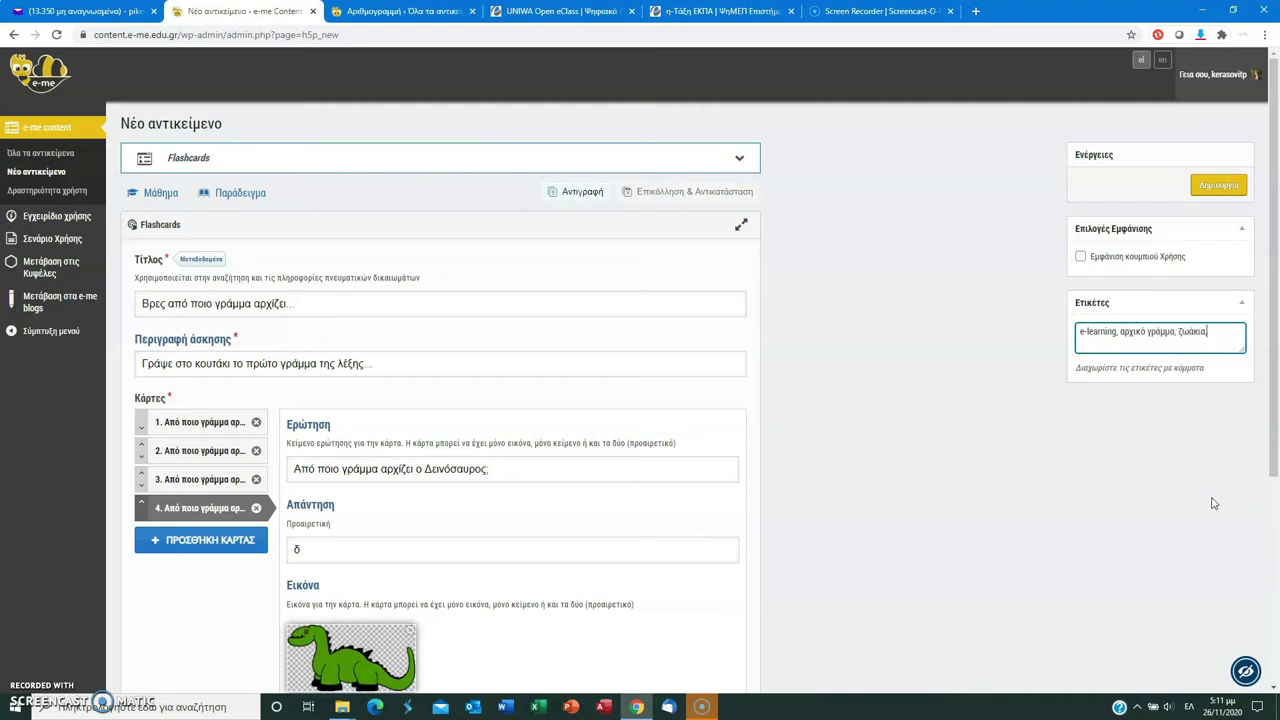
pyautogui.write('ολική')
# Enable the display option "Εμφάνιση κουμπιού Χρήσης" and create the flashcards exercise
pyautogui.click(1158, 256)
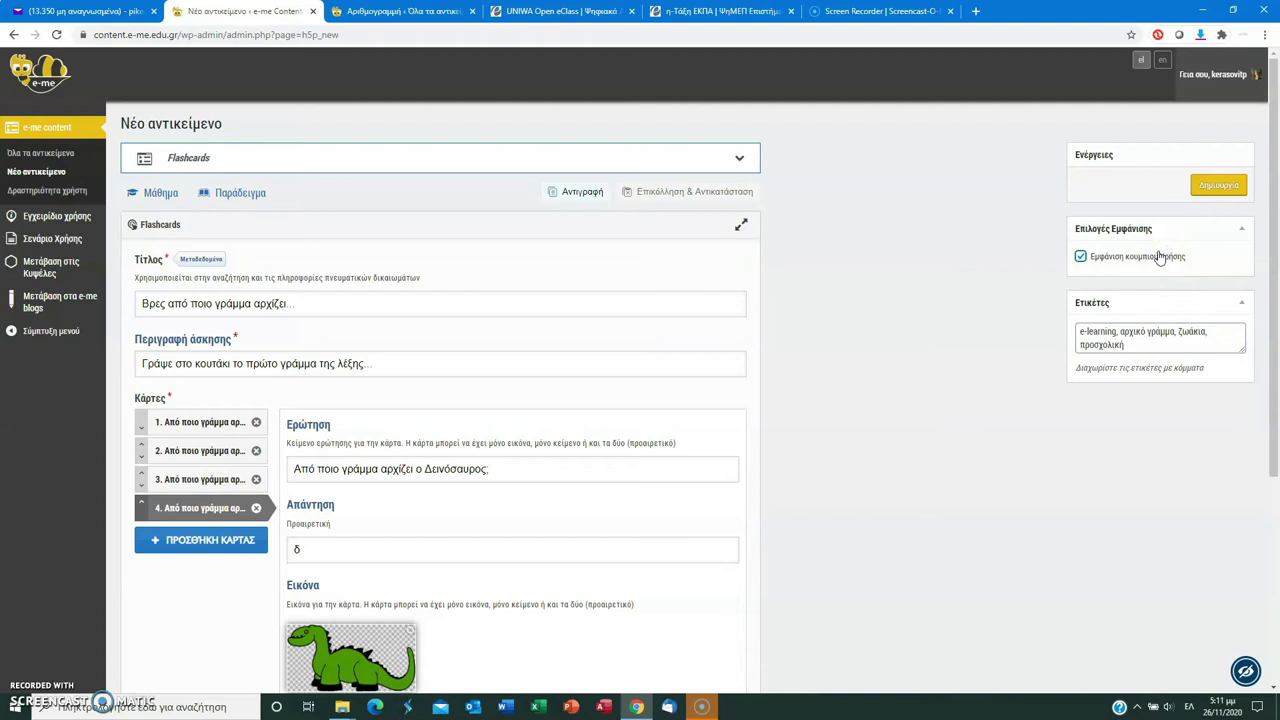
pyautogui.click(1222, 188)
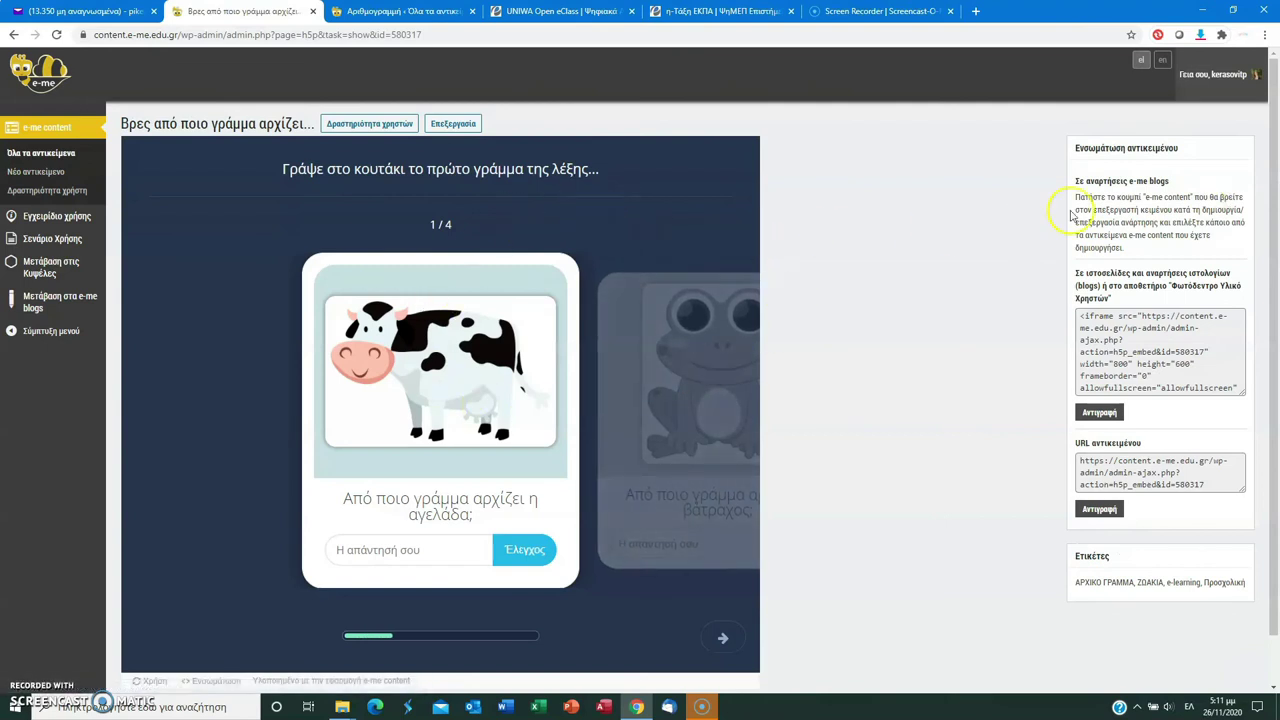
# Test the cow card of the created exercise by submitting the answer "α"
pyautogui.moveTo(1275, 220); pyautogui.dragTo(1275, 232)
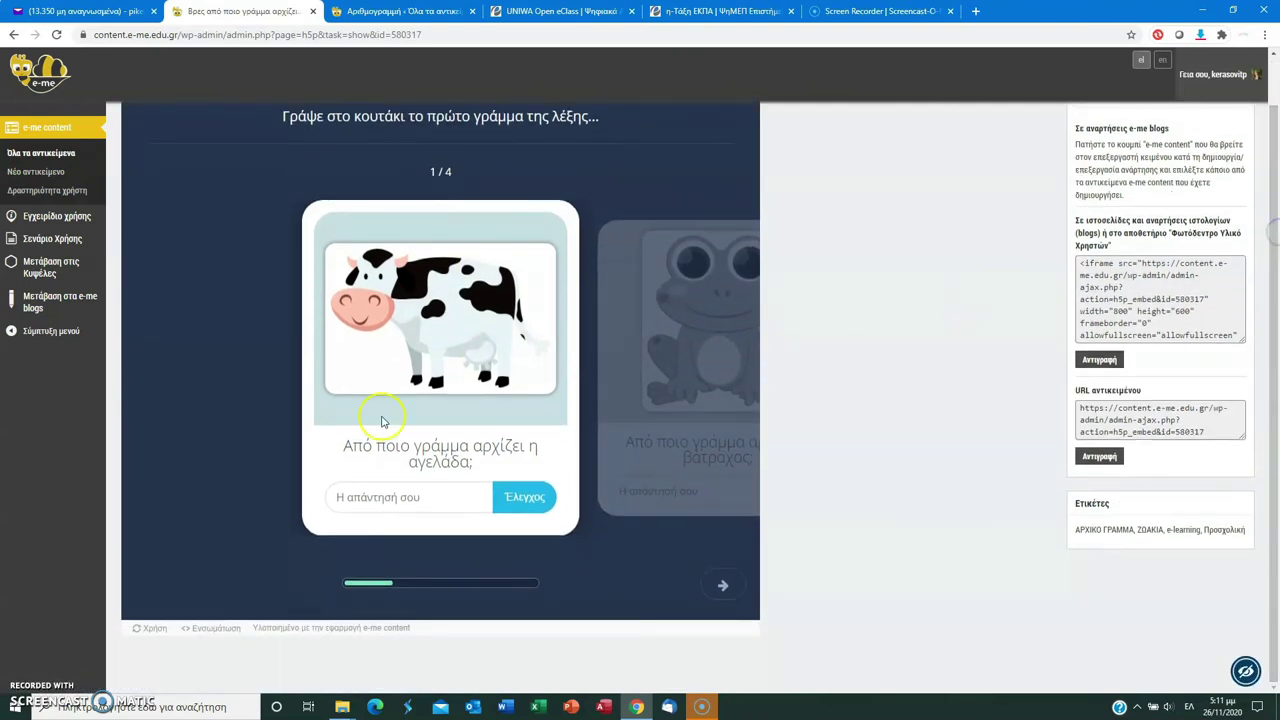
pyautogui.click(390, 499)
pyautogui.write('α')
pyautogui.click(522, 494)
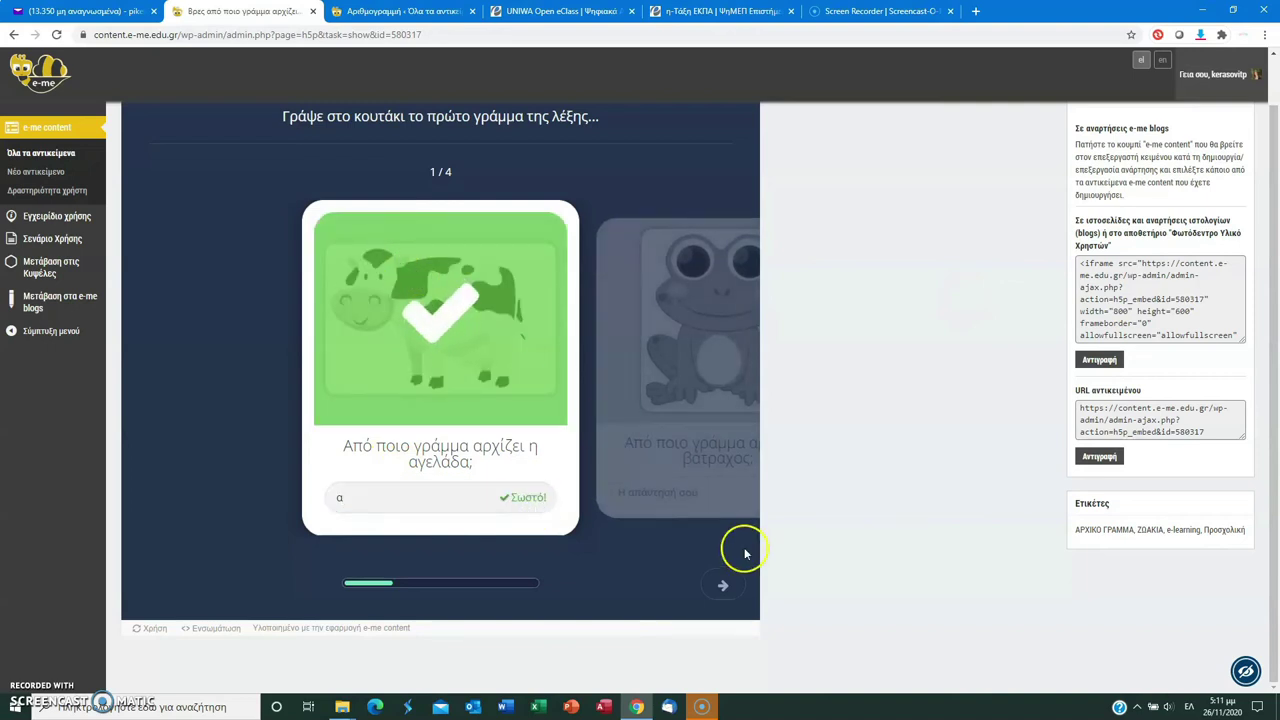
# Go to the frog card and check the answer "β" on it
pyautogui.click(722, 585)
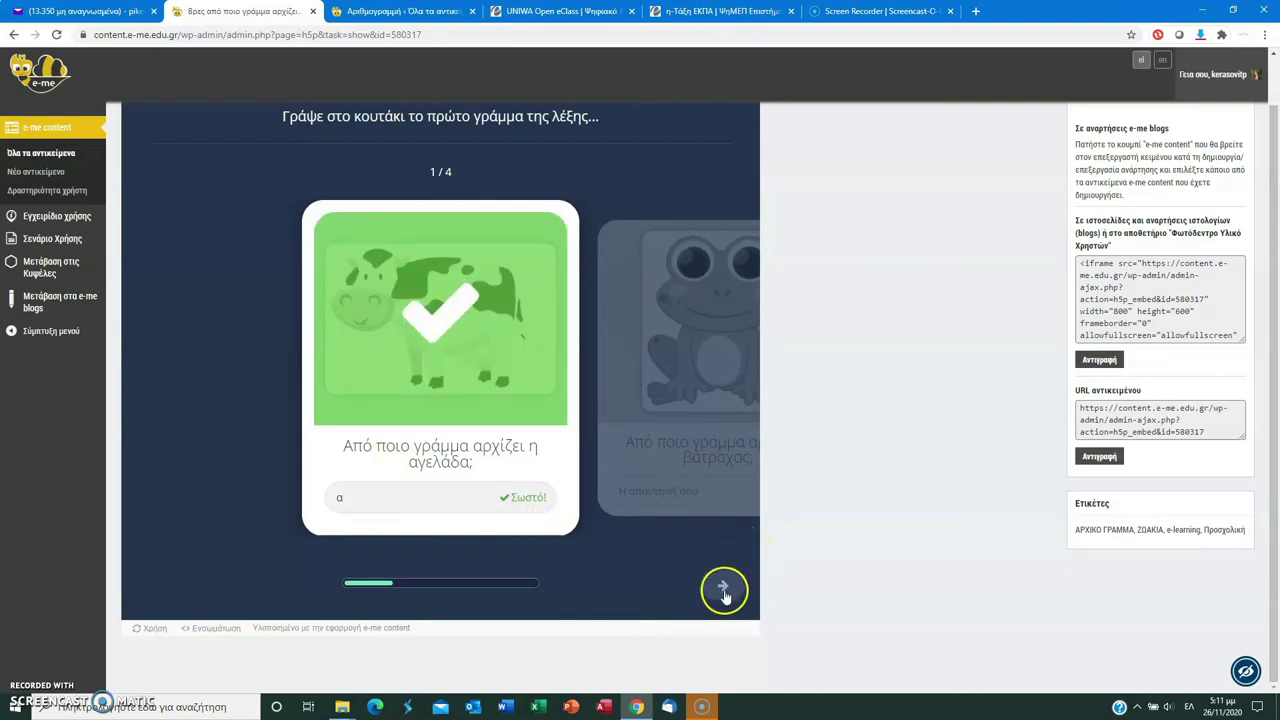
pyautogui.click(722, 585)
pyautogui.click(158, 583)
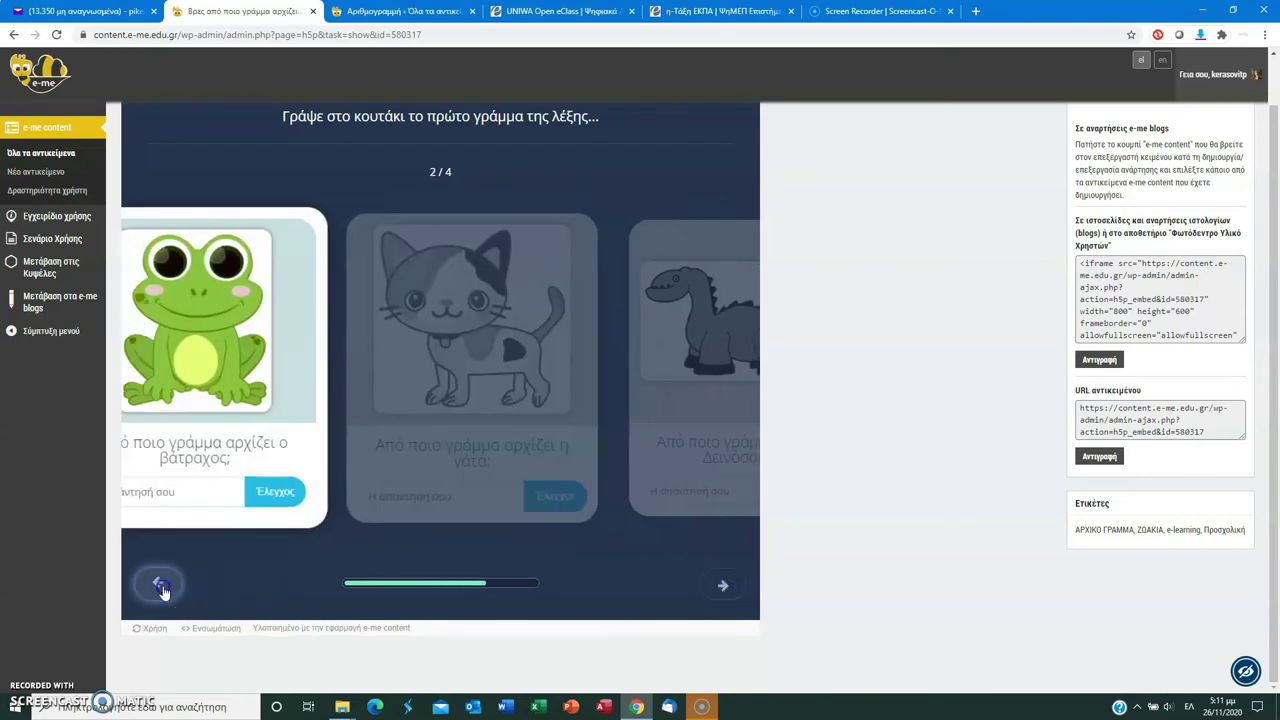
pyautogui.click(420, 500)
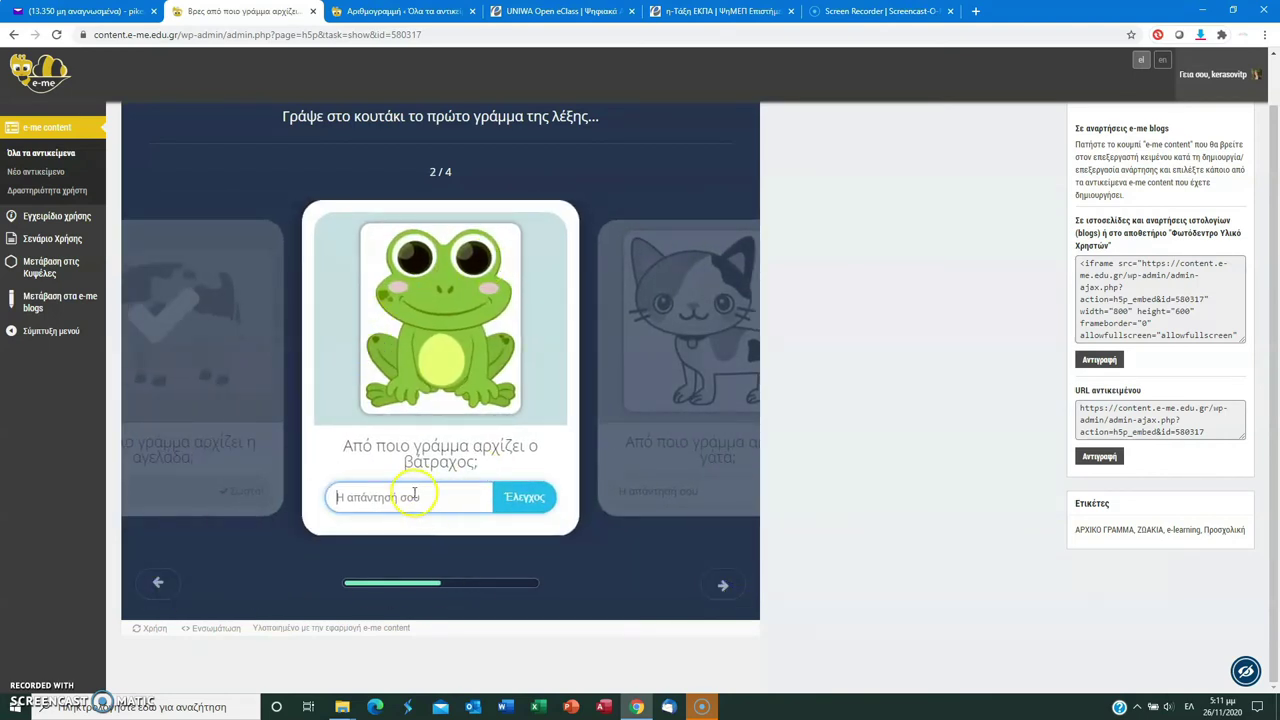
pyautogui.write('β')
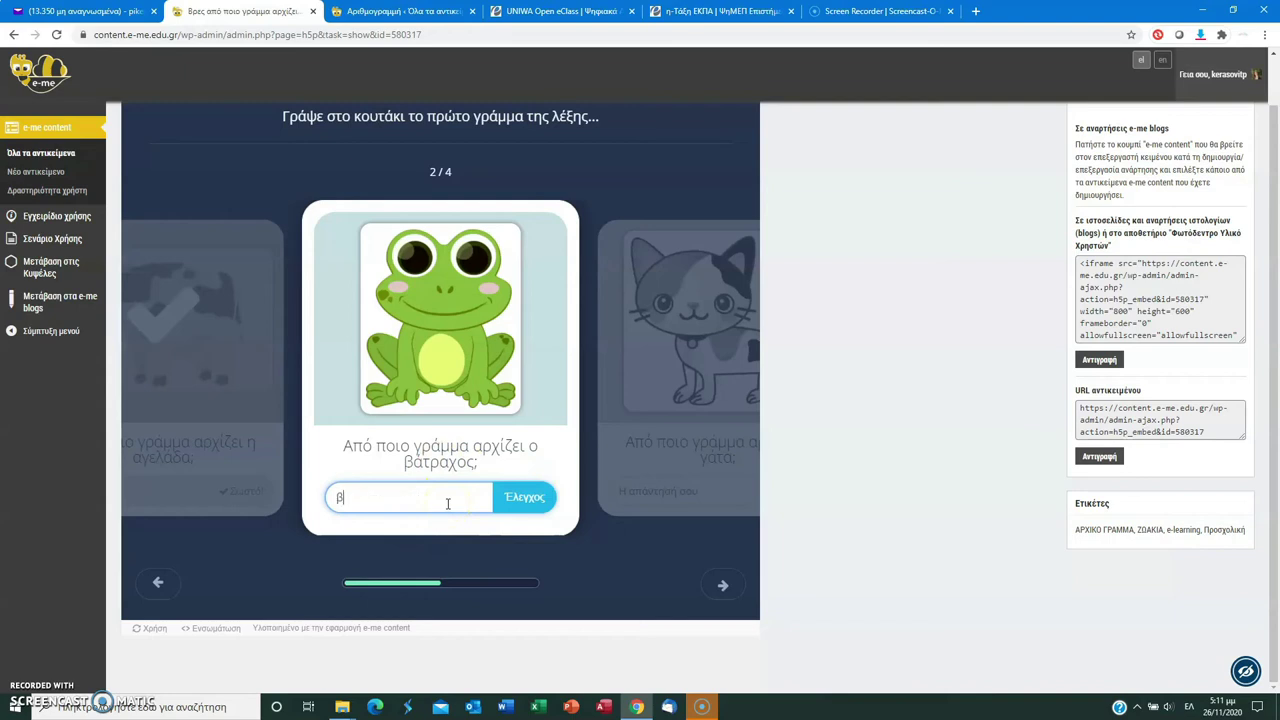
pyautogui.click(523, 499)
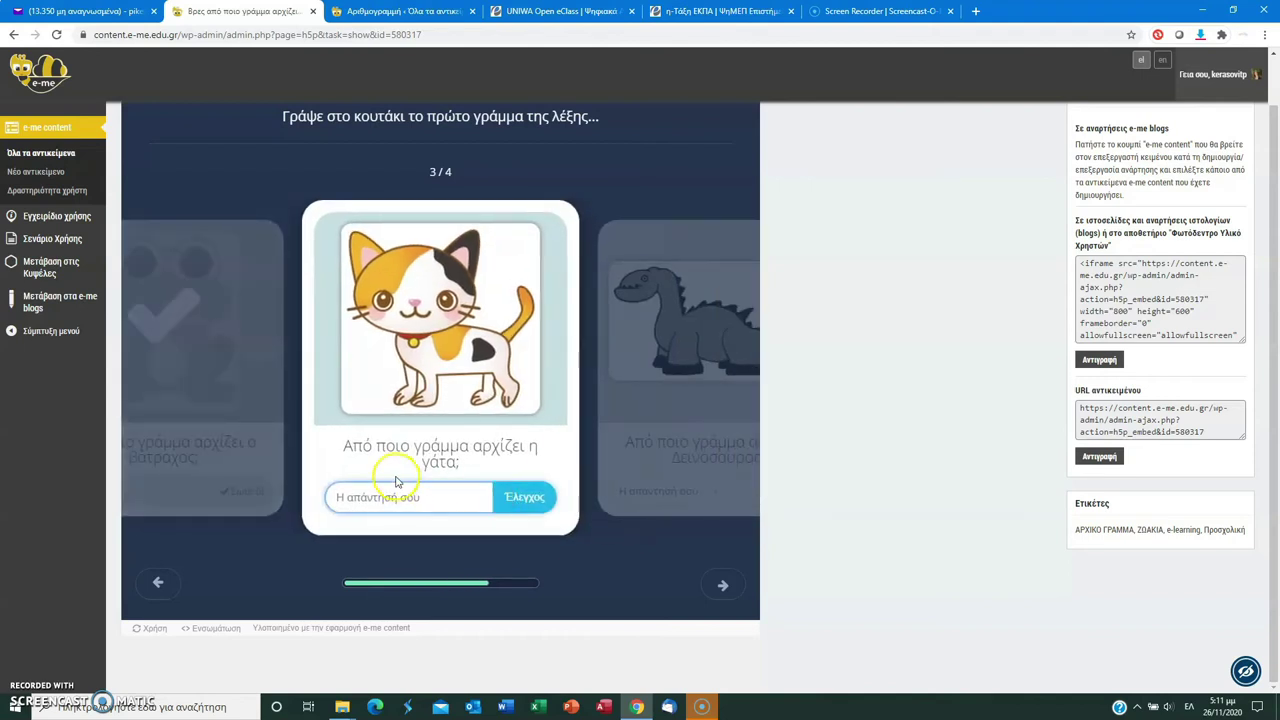
# Submit the answer "δ" on both the cat and dinosaur cards, and open the exercise's results summary
pyautogui.write('δ')
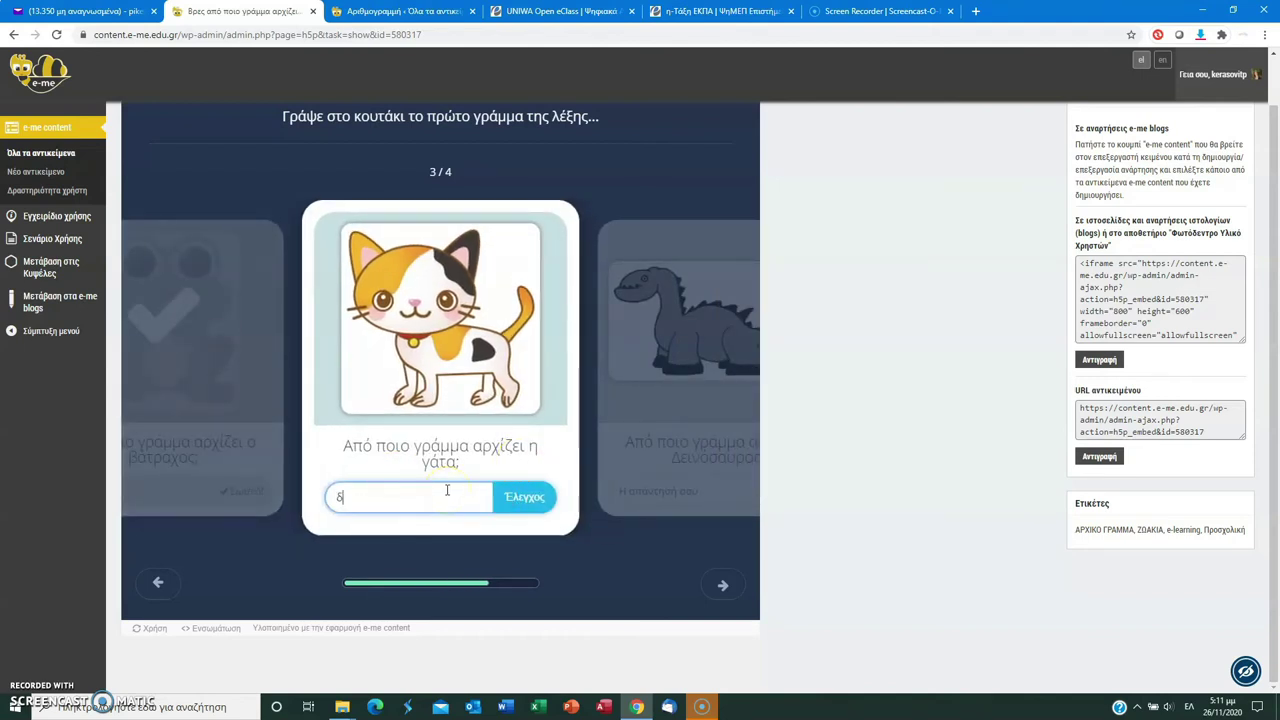
pyautogui.click(524, 498)
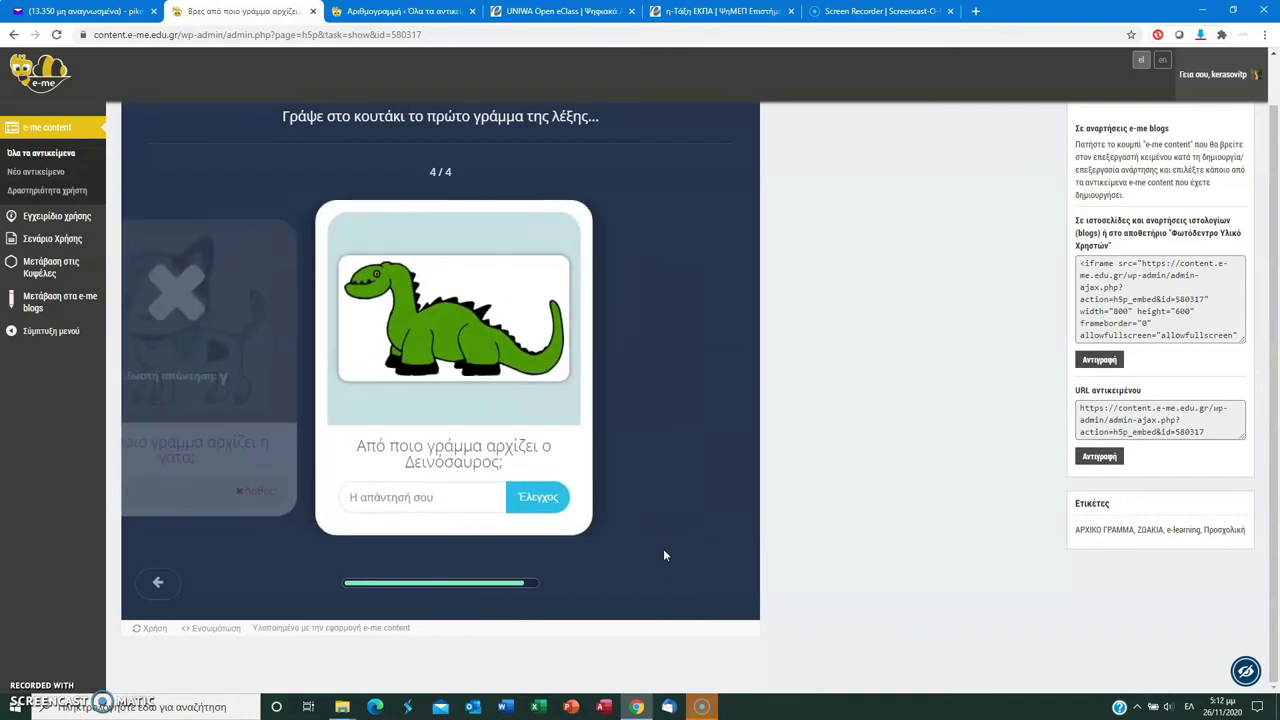
pyautogui.click(457, 501)
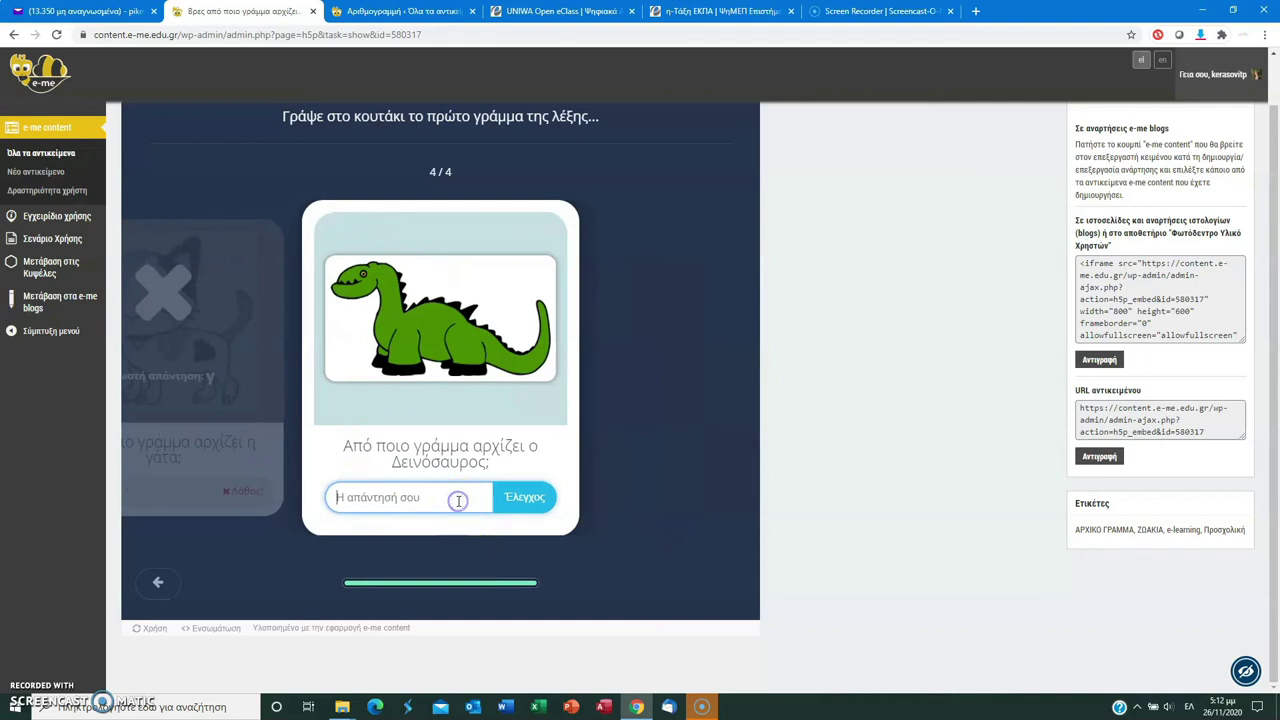
pyautogui.write('δ')
pyautogui.click(524, 497)
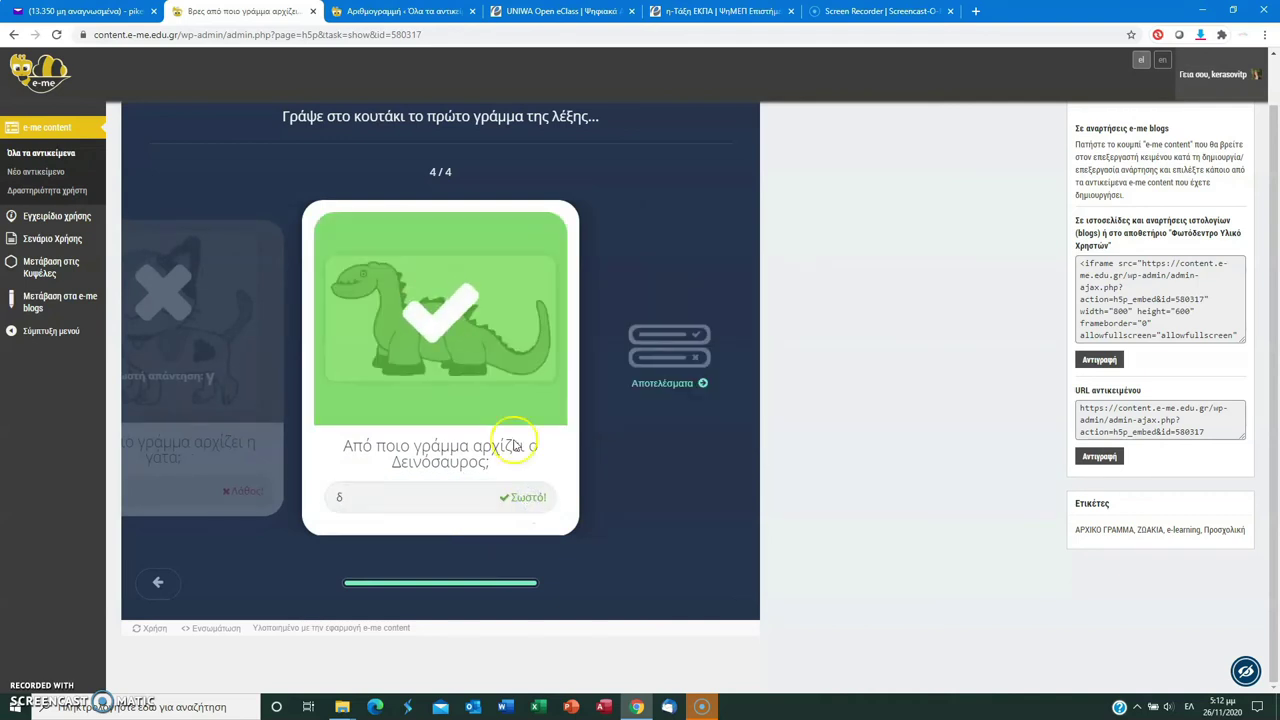
pyautogui.click(649, 383)
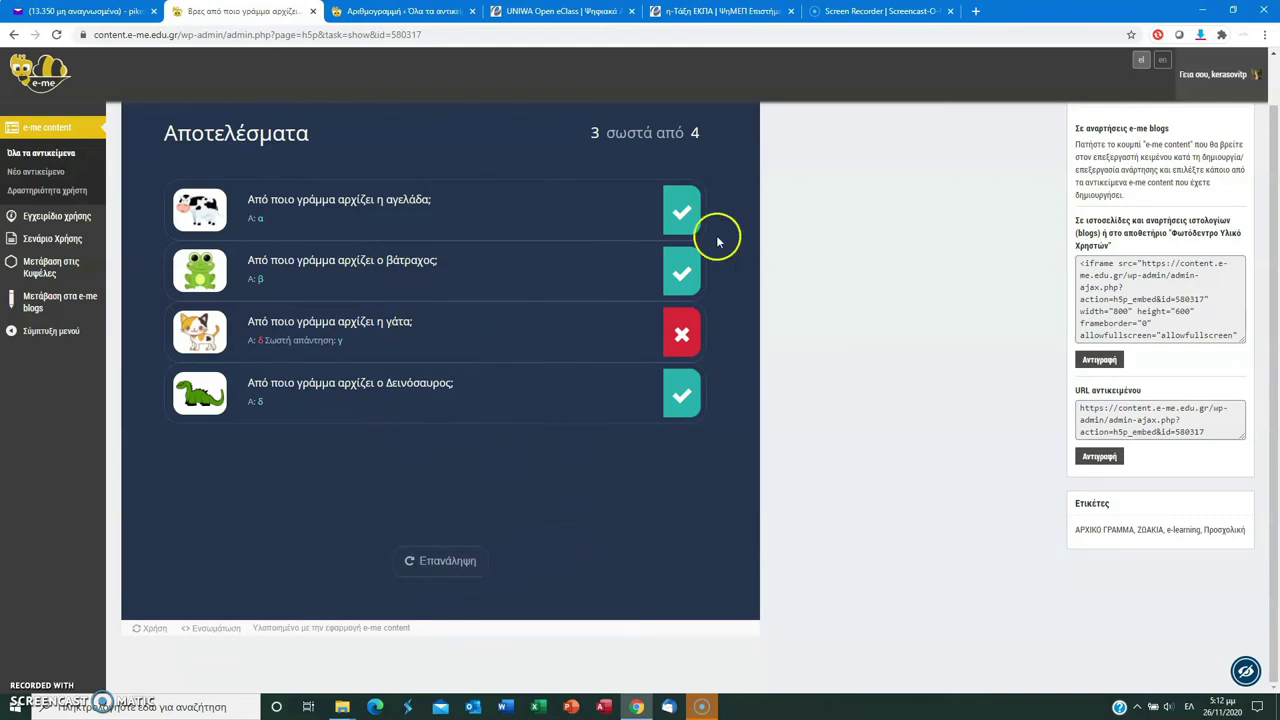
# Reopen the flashcards exercise for editing, enable the case-sensitivity option "Διάκριση πεζών-κεφαλαίων", and update the exercise
pyautogui.moveTo(1277, 287); pyautogui.dragTo(1274, 200)
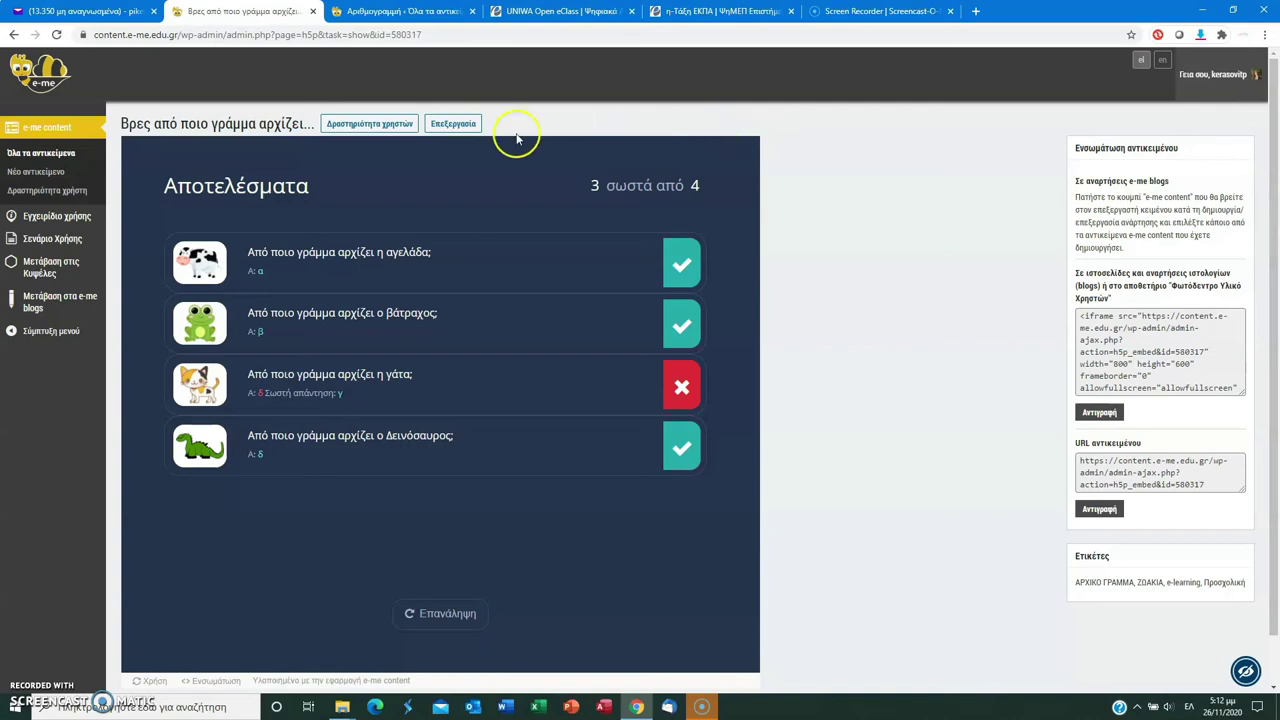
pyautogui.click(462, 124)
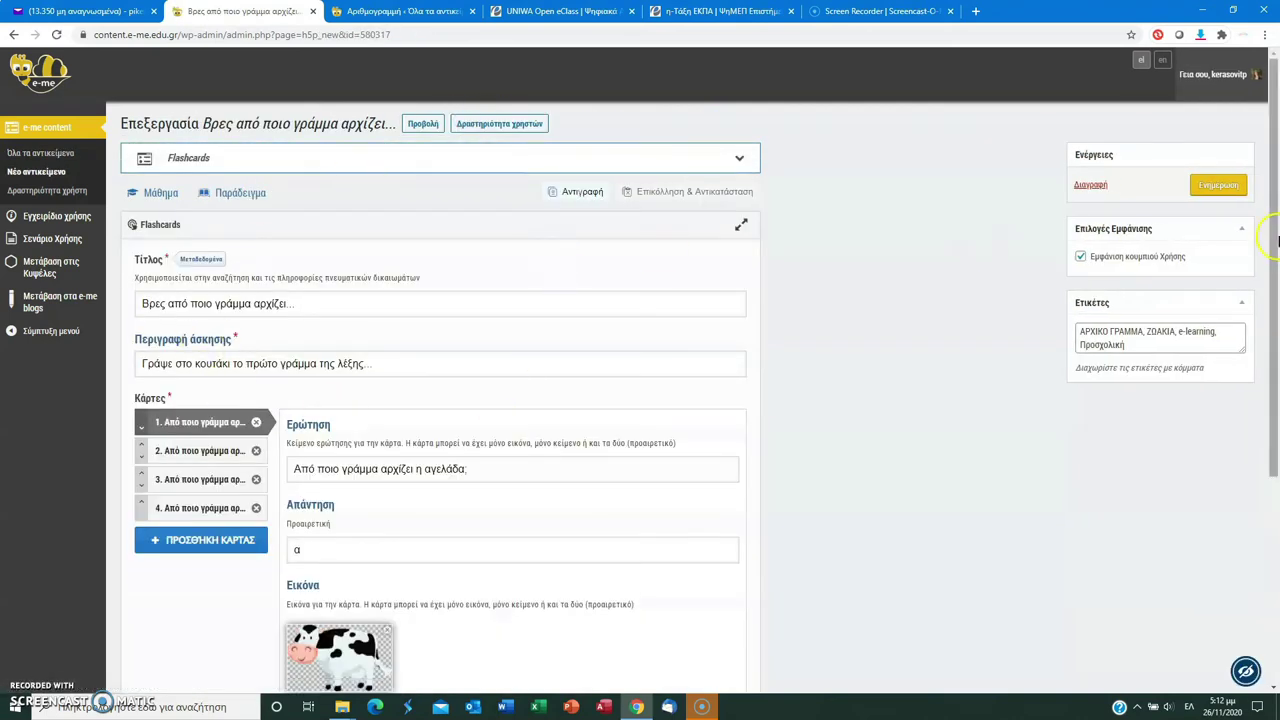
pyautogui.scroll(-3, 1276, 237)
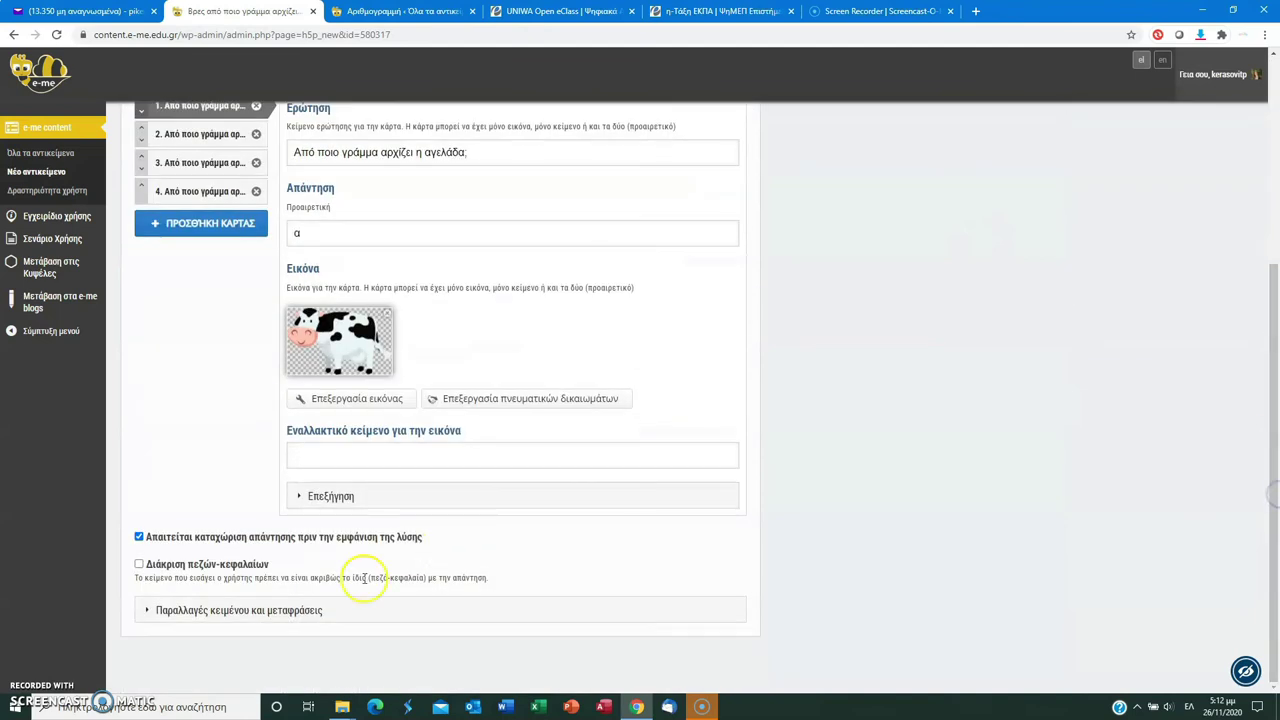
pyautogui.click(139, 564)
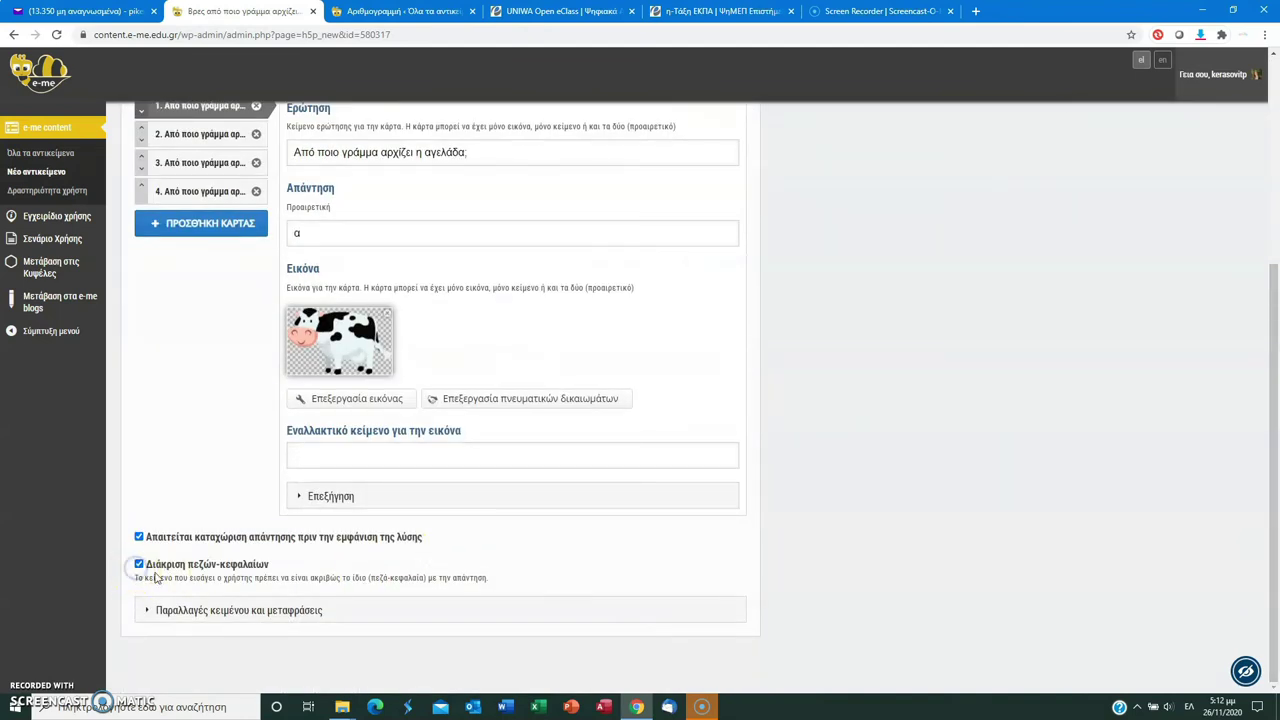
pyautogui.scroll(5, 1104, 510)
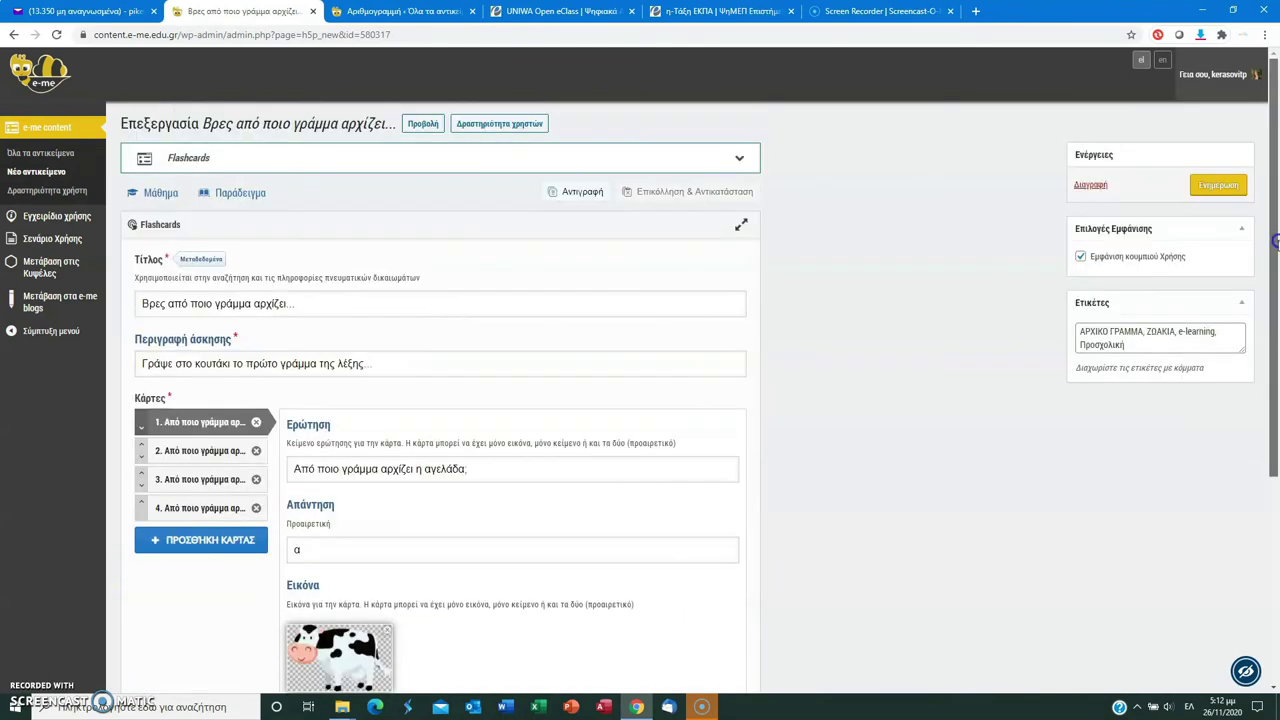
pyautogui.click(1220, 187)
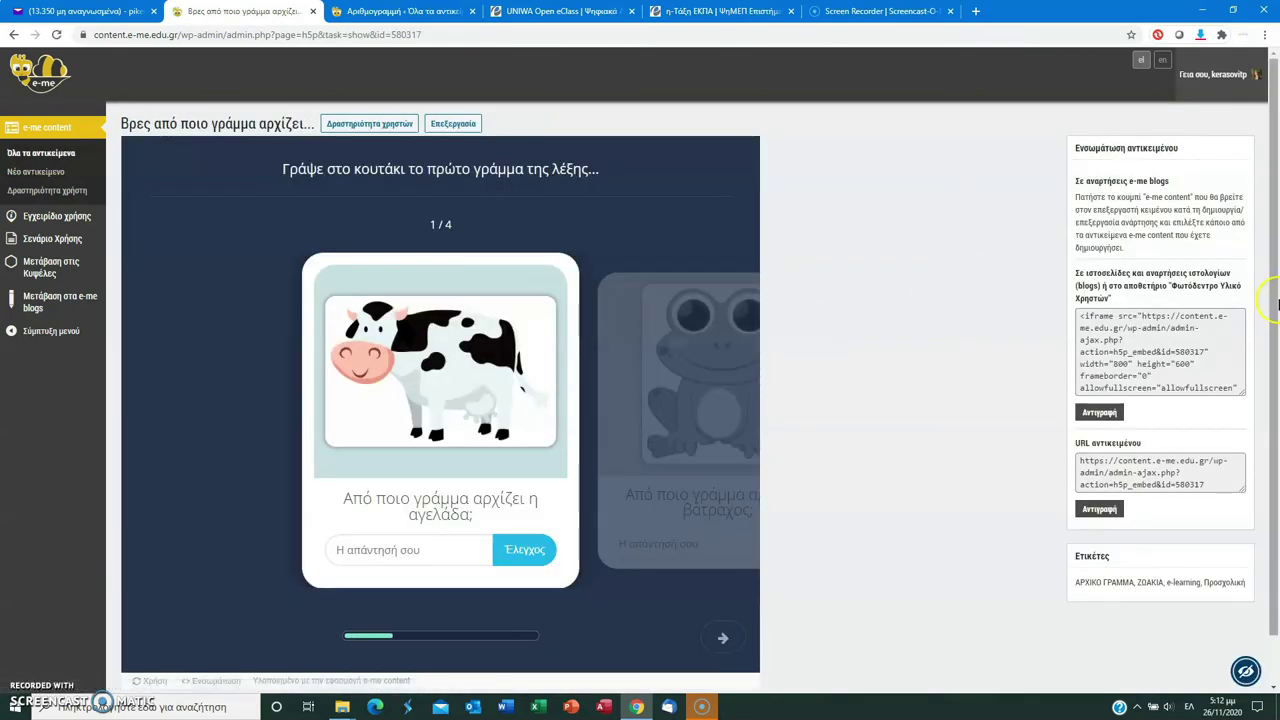
# Test the cow card of the updated exercise by submitting the lowercase answer "α"
pyautogui.moveTo(1277, 305); pyautogui.dragTo(1276, 405)
pyautogui.click(435, 496)
pyautogui.write('α')
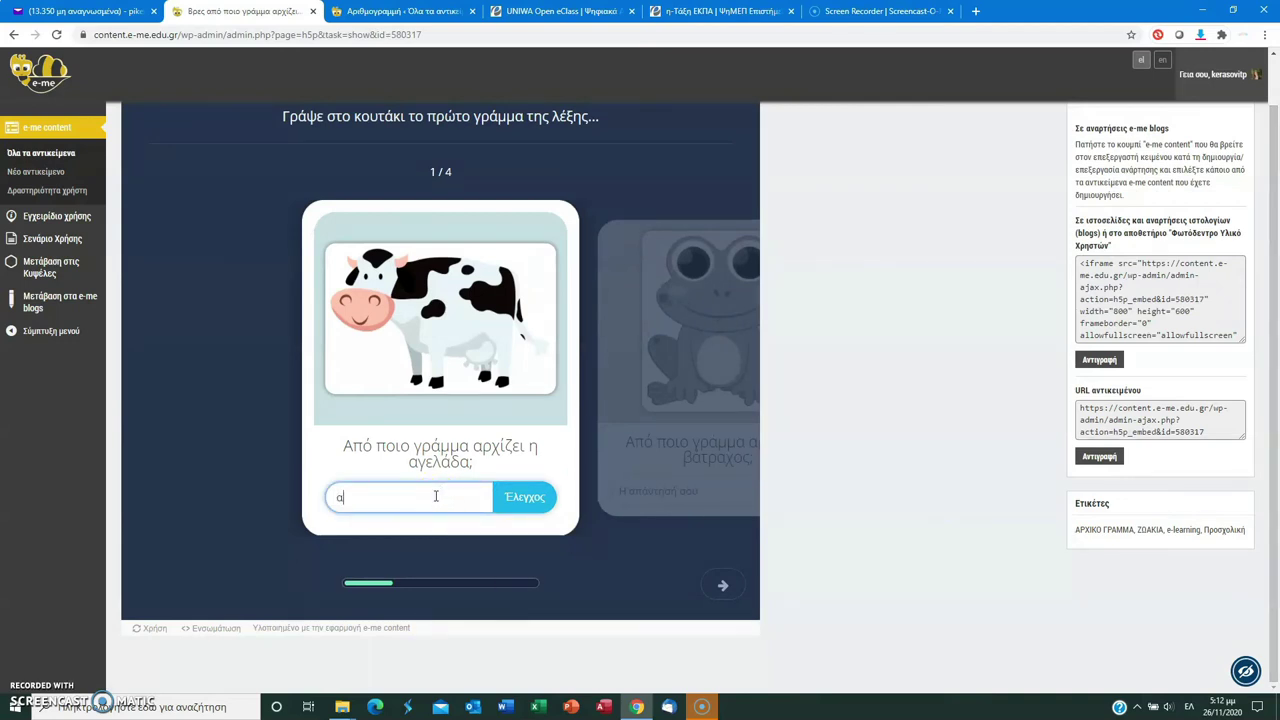
pyautogui.click(523, 496)
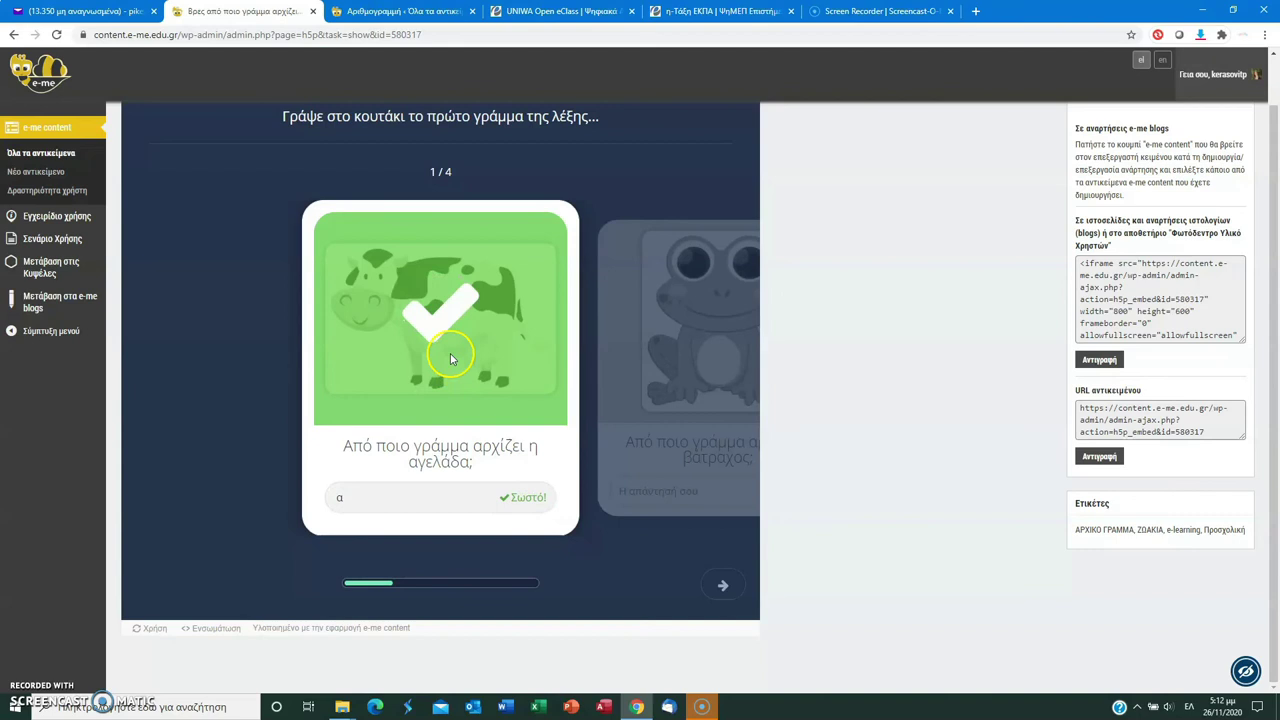
pyautogui.click(446, 597)
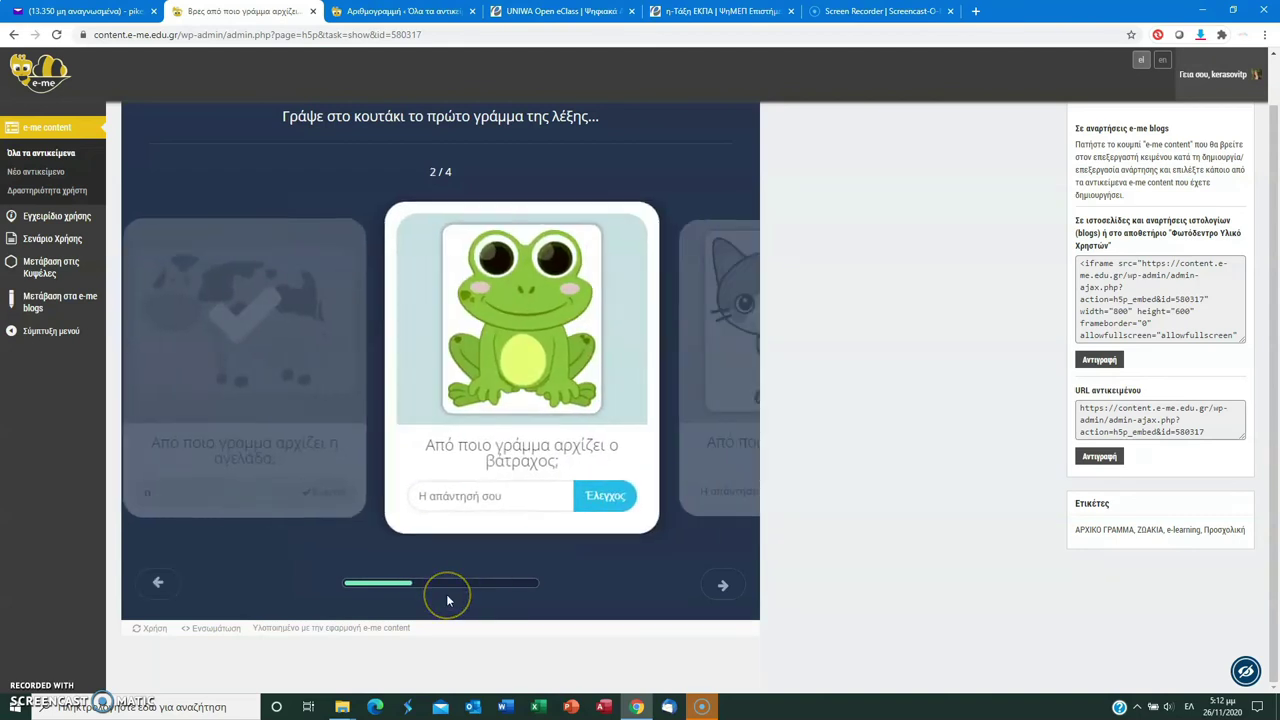
# Test case sensitivity on the frog card by submitting the uppercase answer "Β"
pyautogui.click(428, 508)
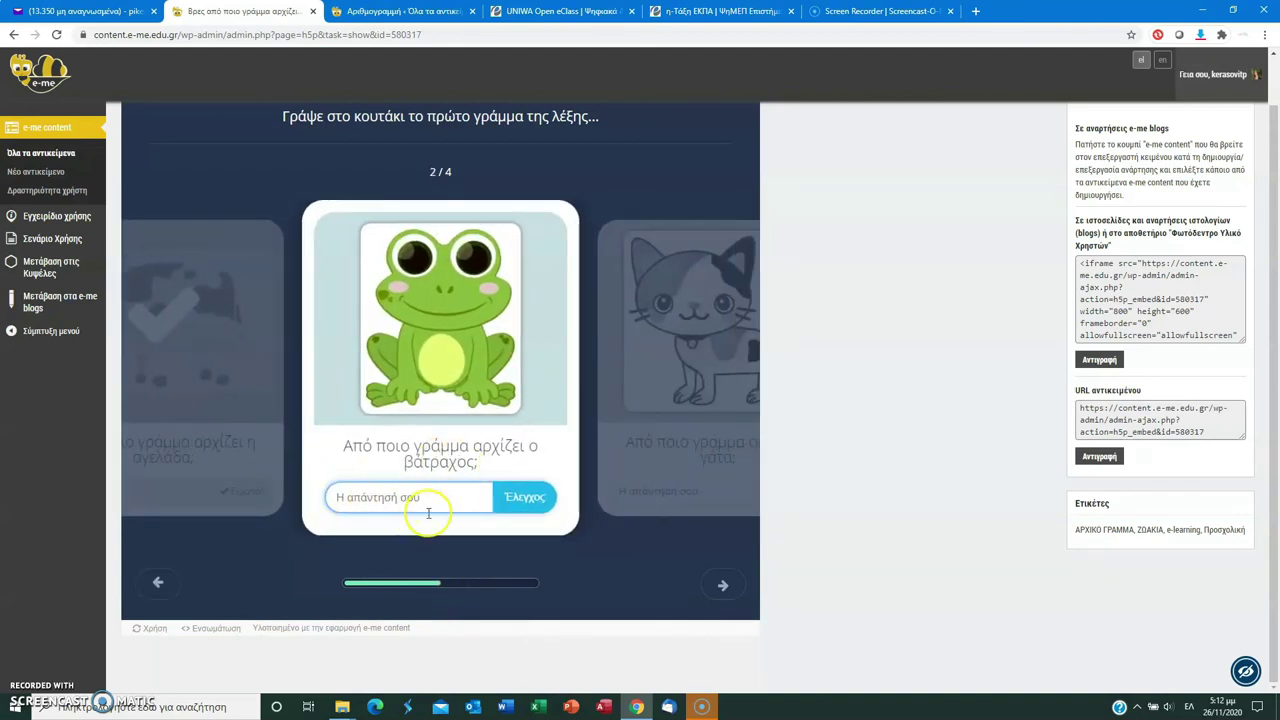
pyautogui.write('Β')
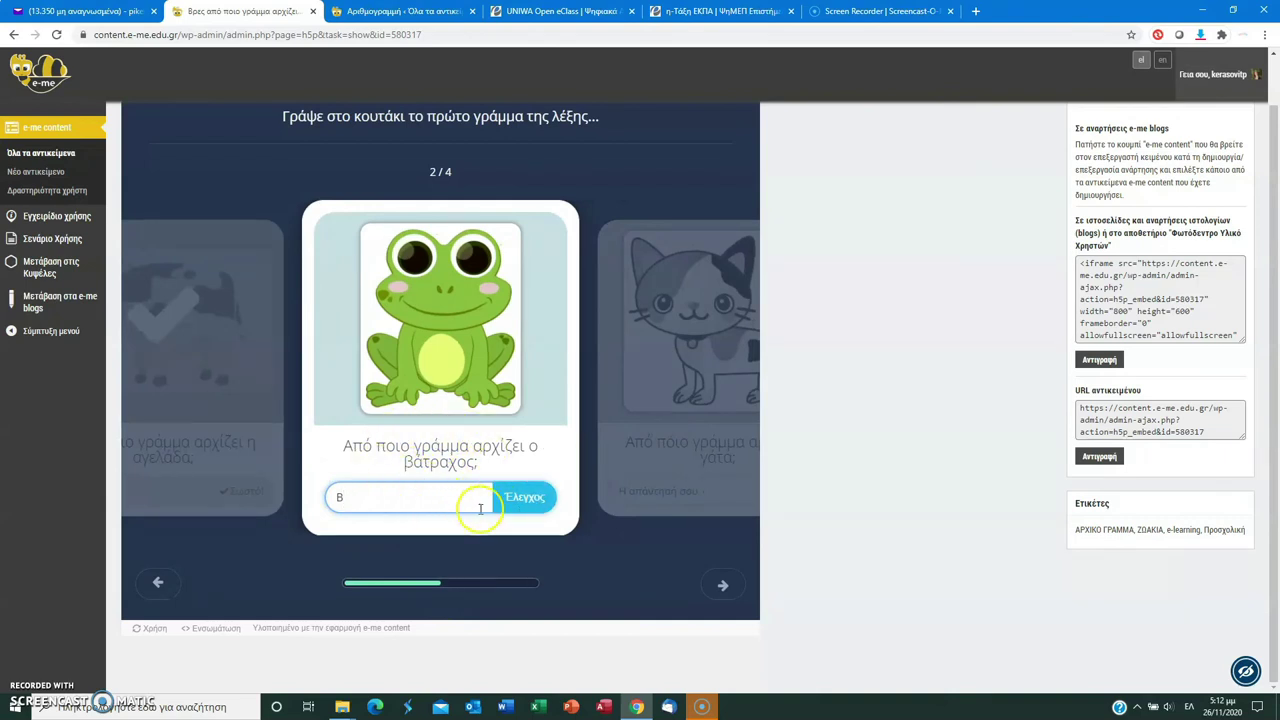
pyautogui.click(527, 506)
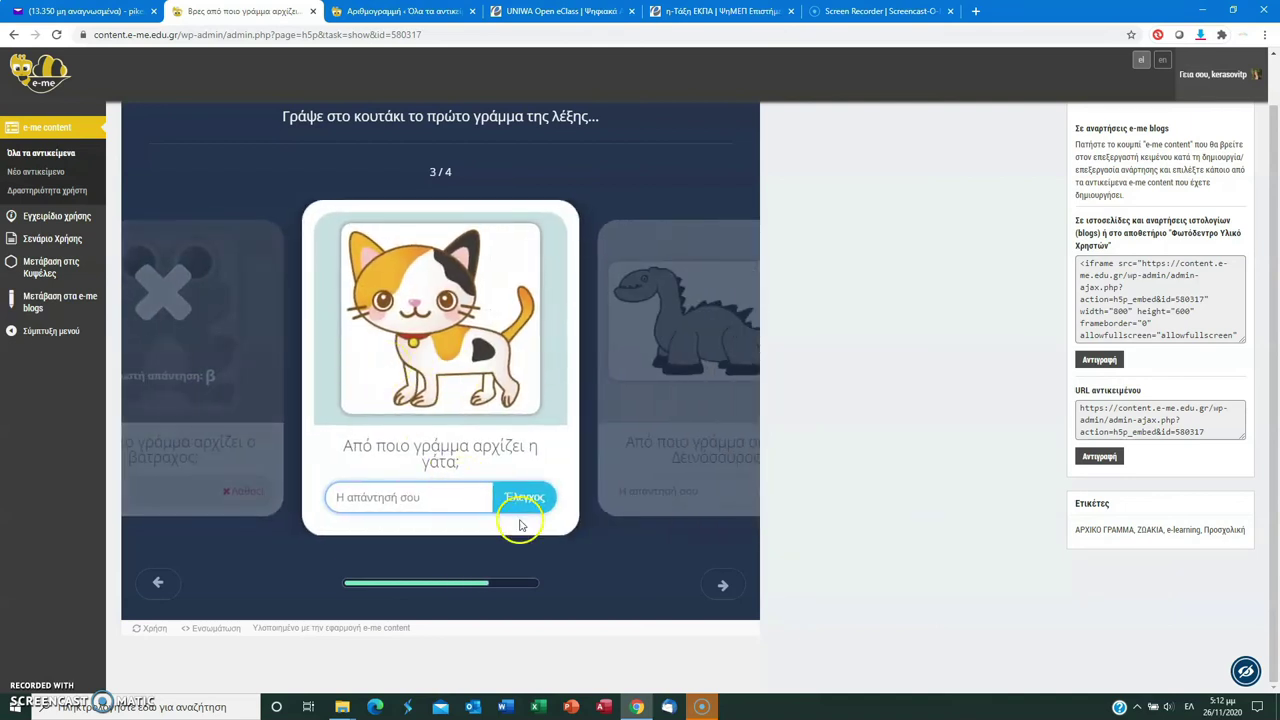
# Edit the exercise again to disable the case-sensitivity option "Διάκριση πεζών-κεφαλαίων" and update it
pyautogui.scroll(1, 1270, 300)
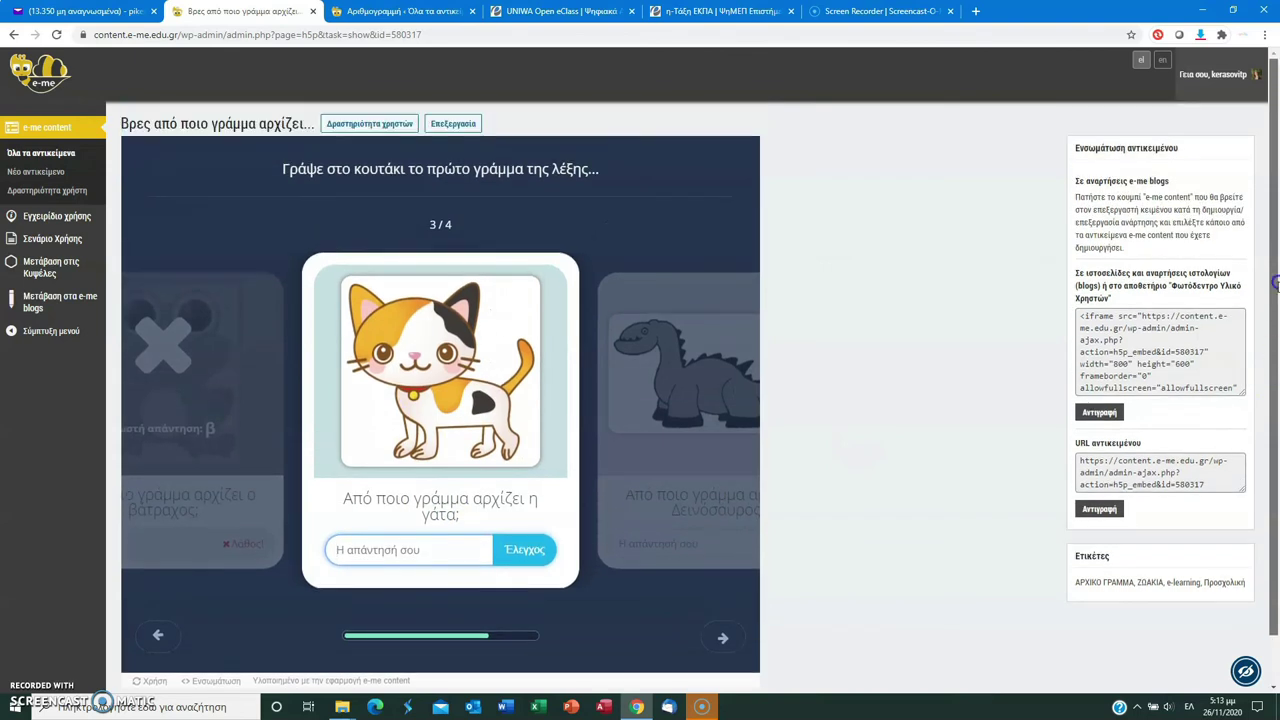
pyautogui.click(455, 127)
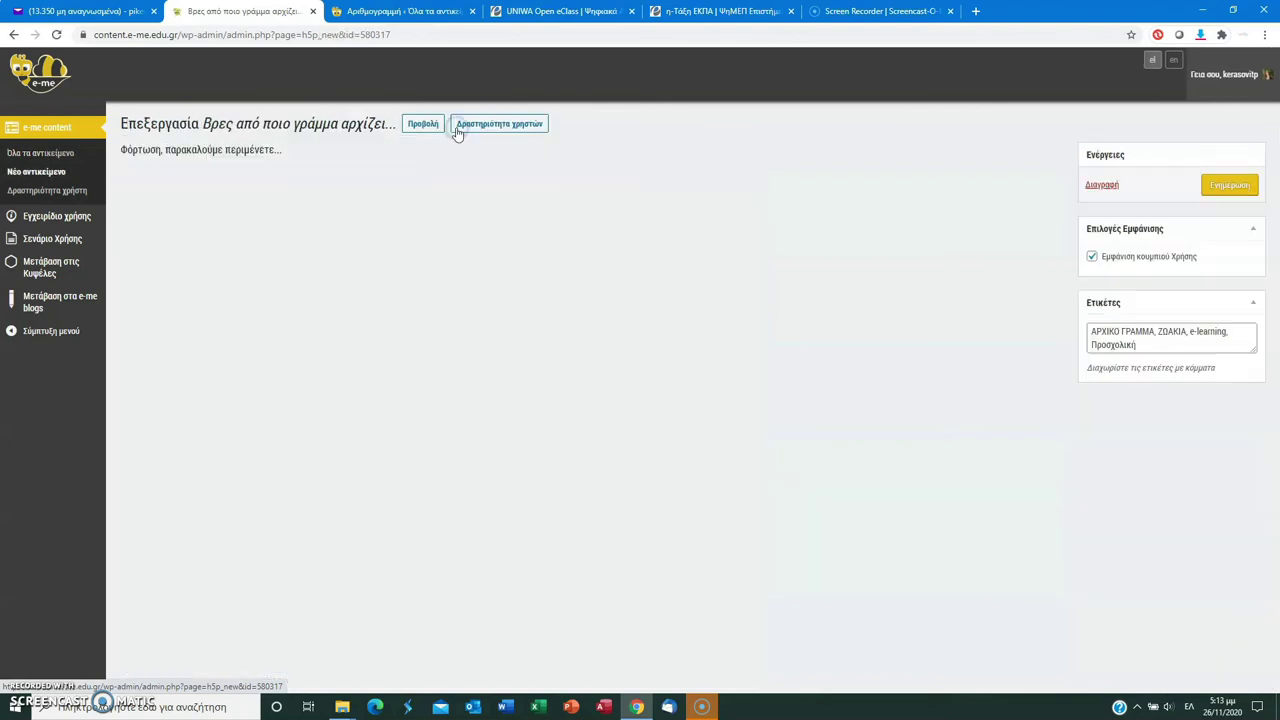
pyautogui.moveTo(1277, 218); pyautogui.dragTo(1277, 423)
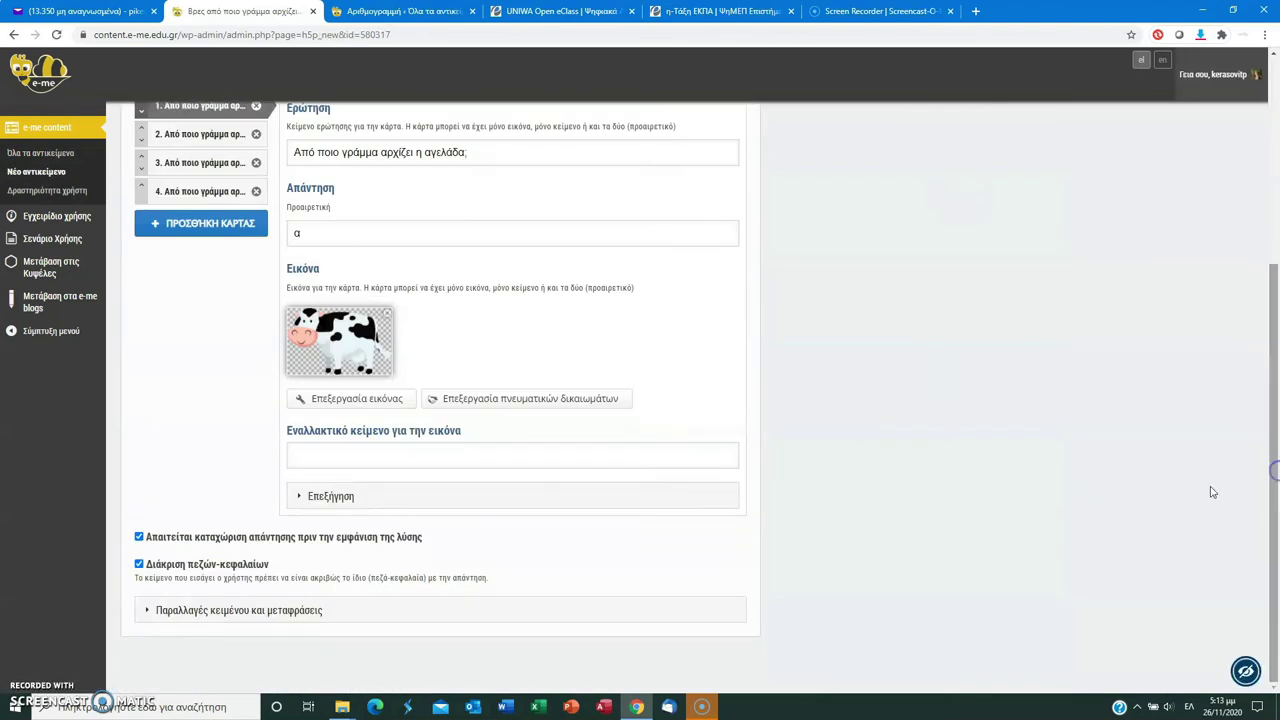
pyautogui.click(211, 566)
pyautogui.moveTo(1266, 495); pyautogui.dragTo(1276, 292)
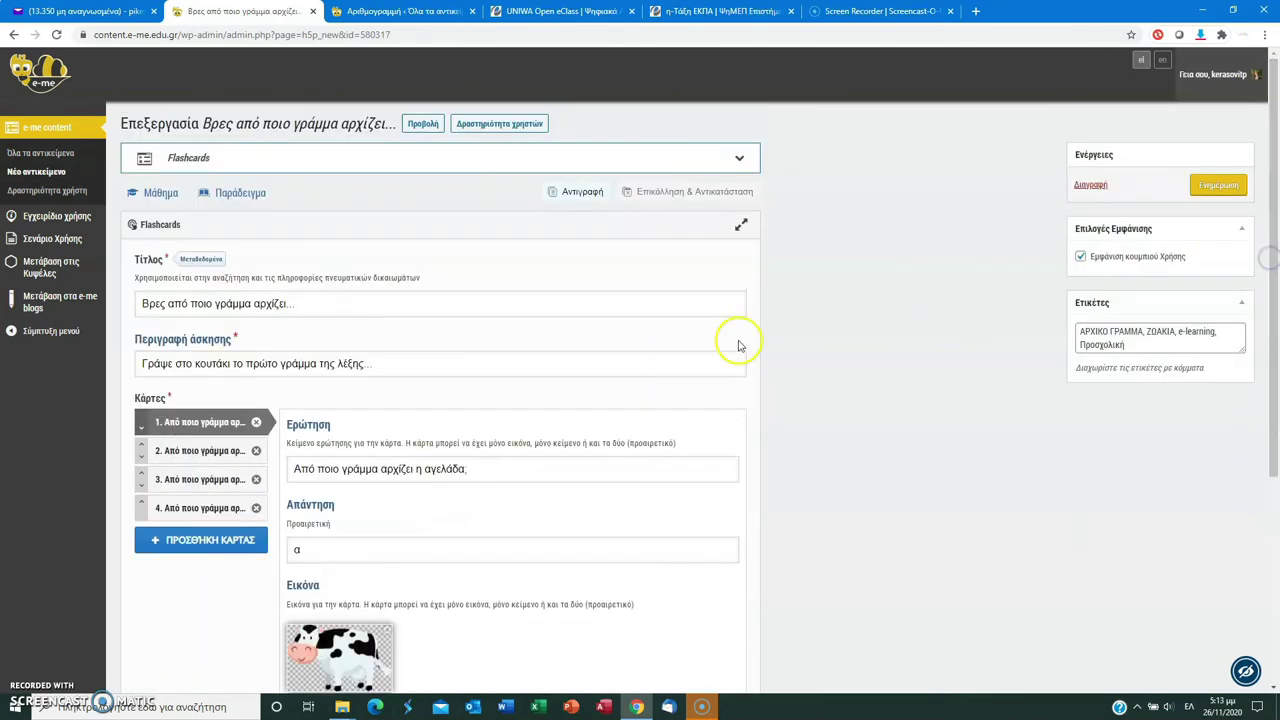
pyautogui.click(1219, 186)
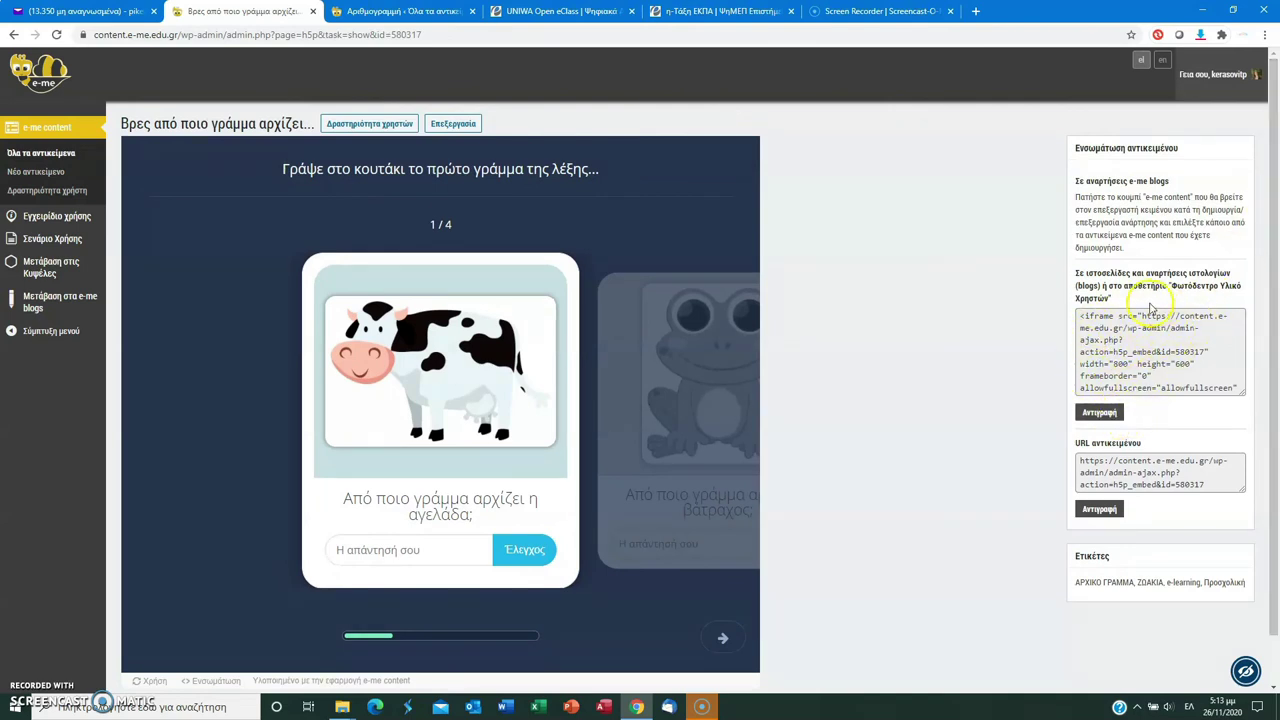
# Copy the exercise's iframe embed code for websites and blogs, and copy its object URL
pyautogui.click(1100, 413)
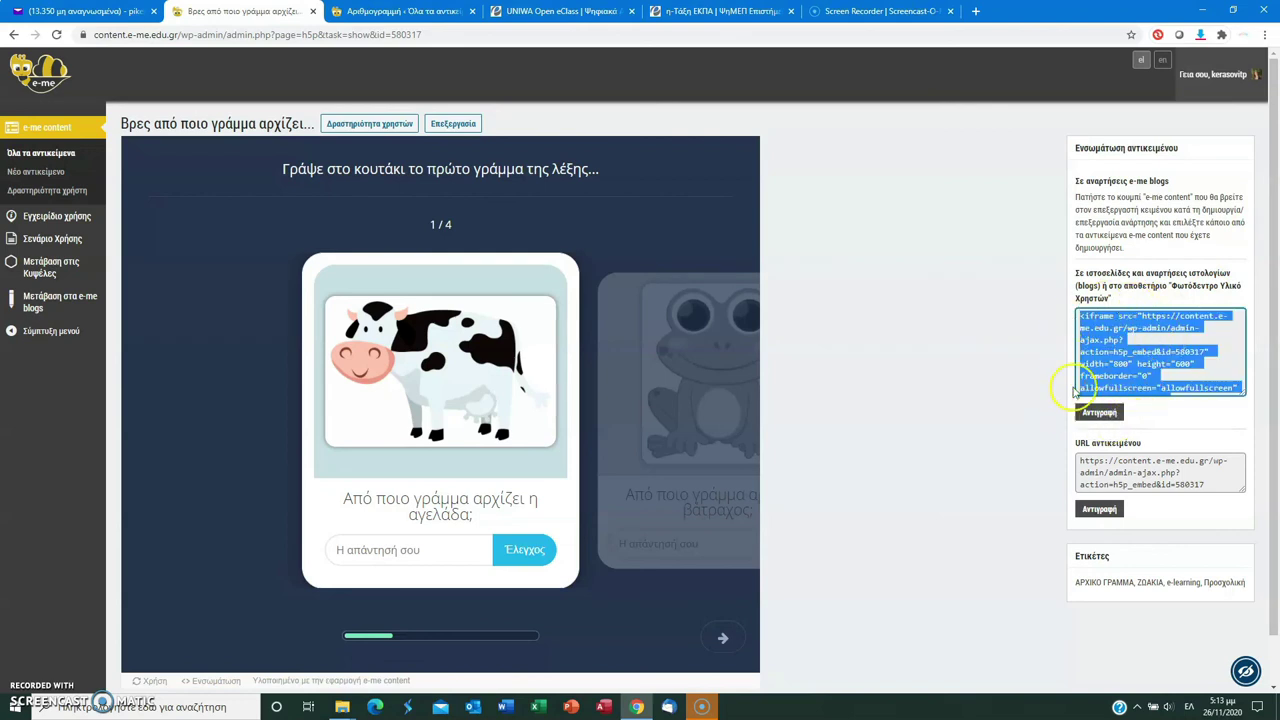
pyautogui.click(1009, 494)
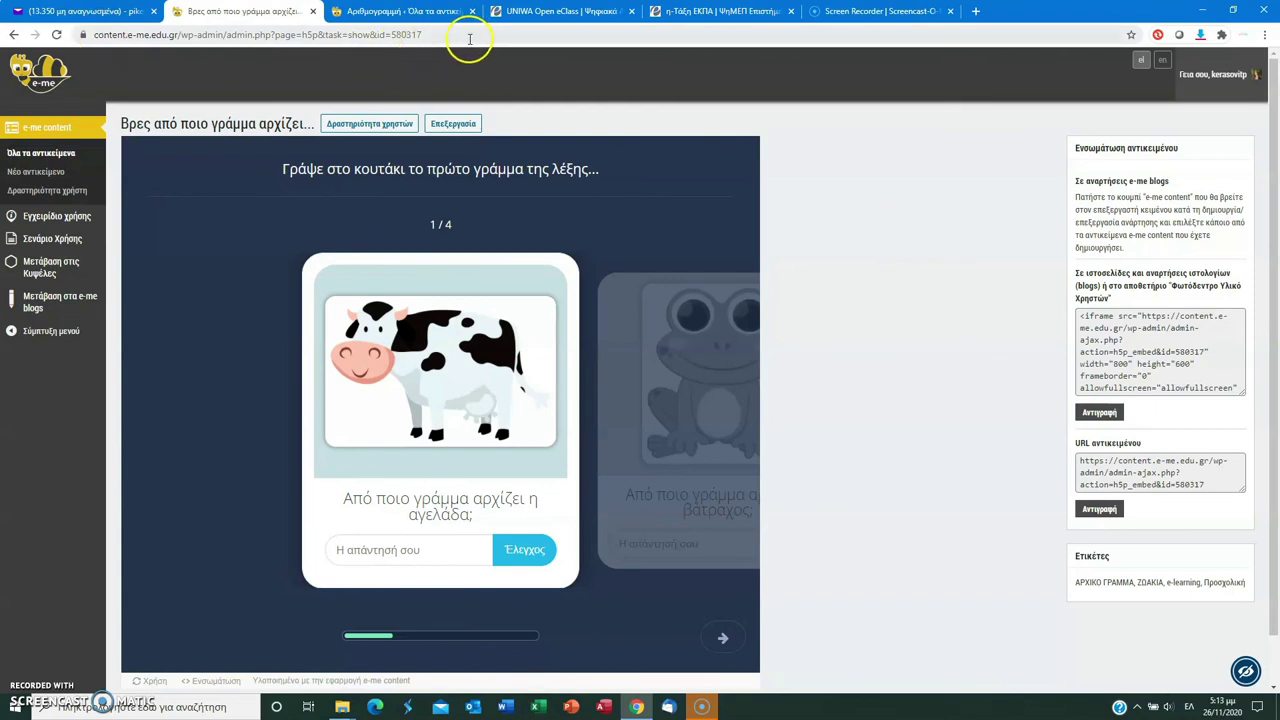
pyautogui.click(1104, 511)
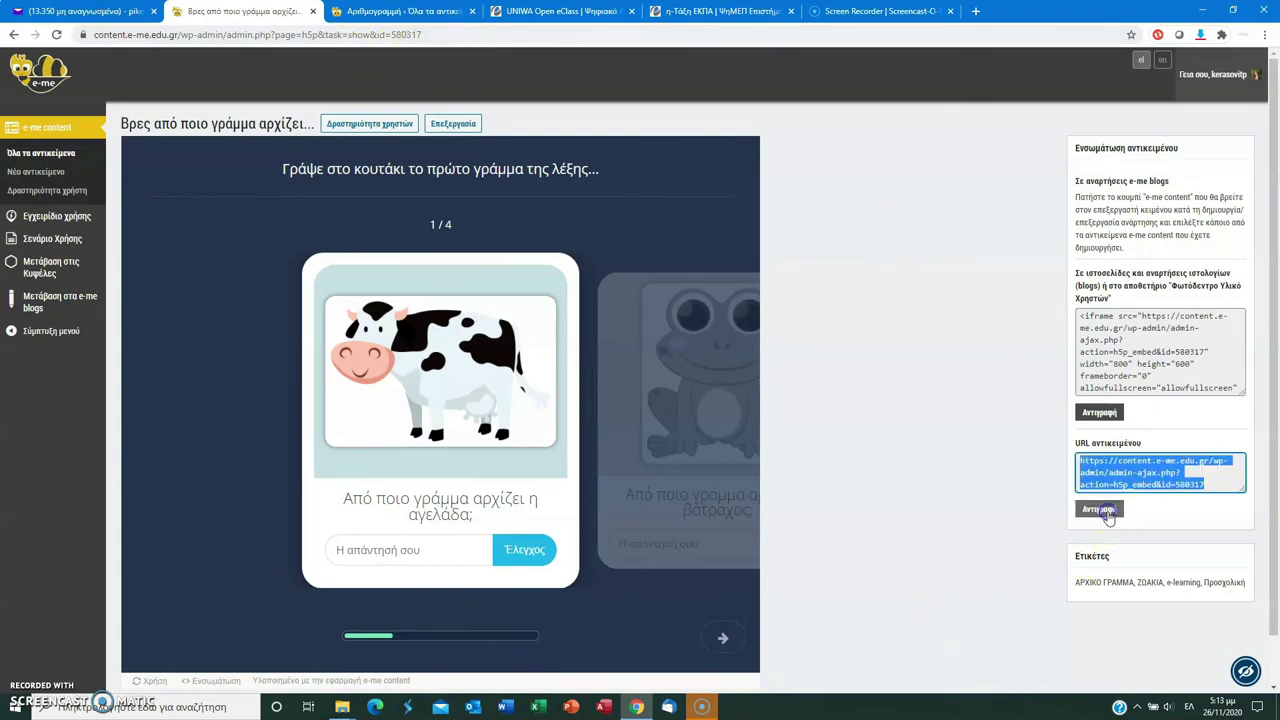
# Open the copied object URL in a new browser tab to view the exercise as a standalone page
pyautogui.click(976, 11)
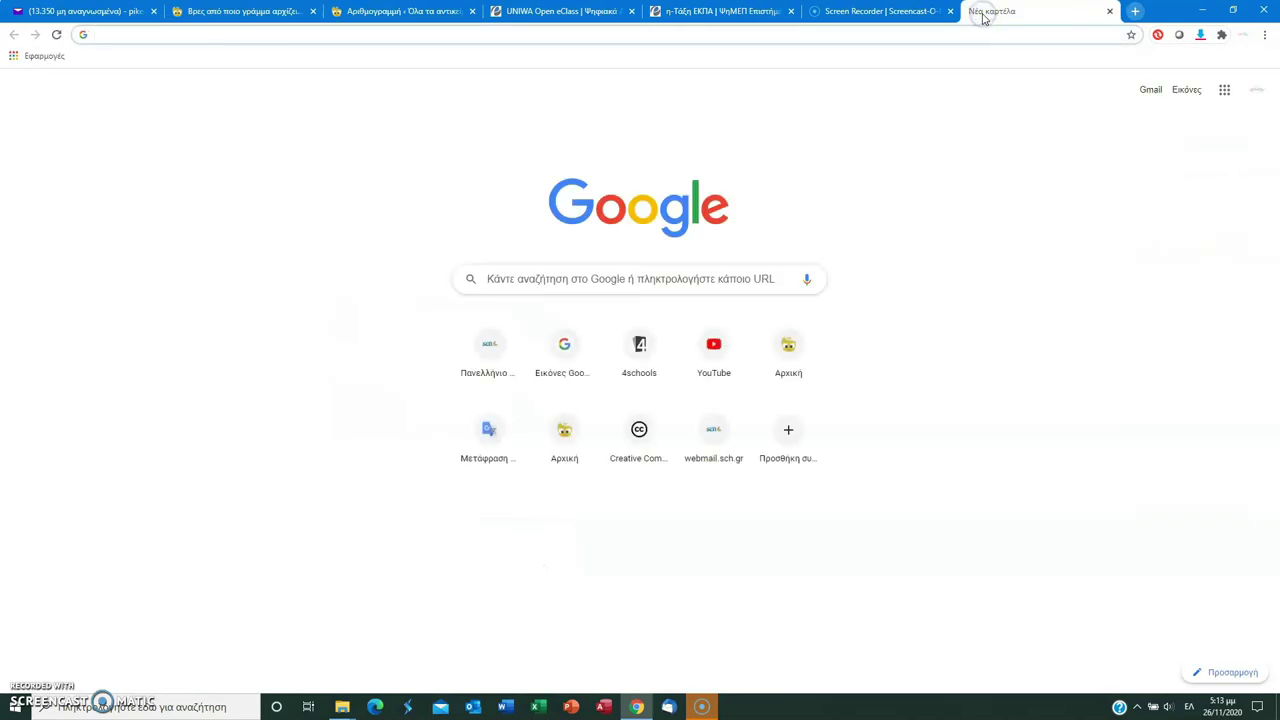
pyautogui.hotkey('ctrl', 'v')
pyautogui.press('Return')
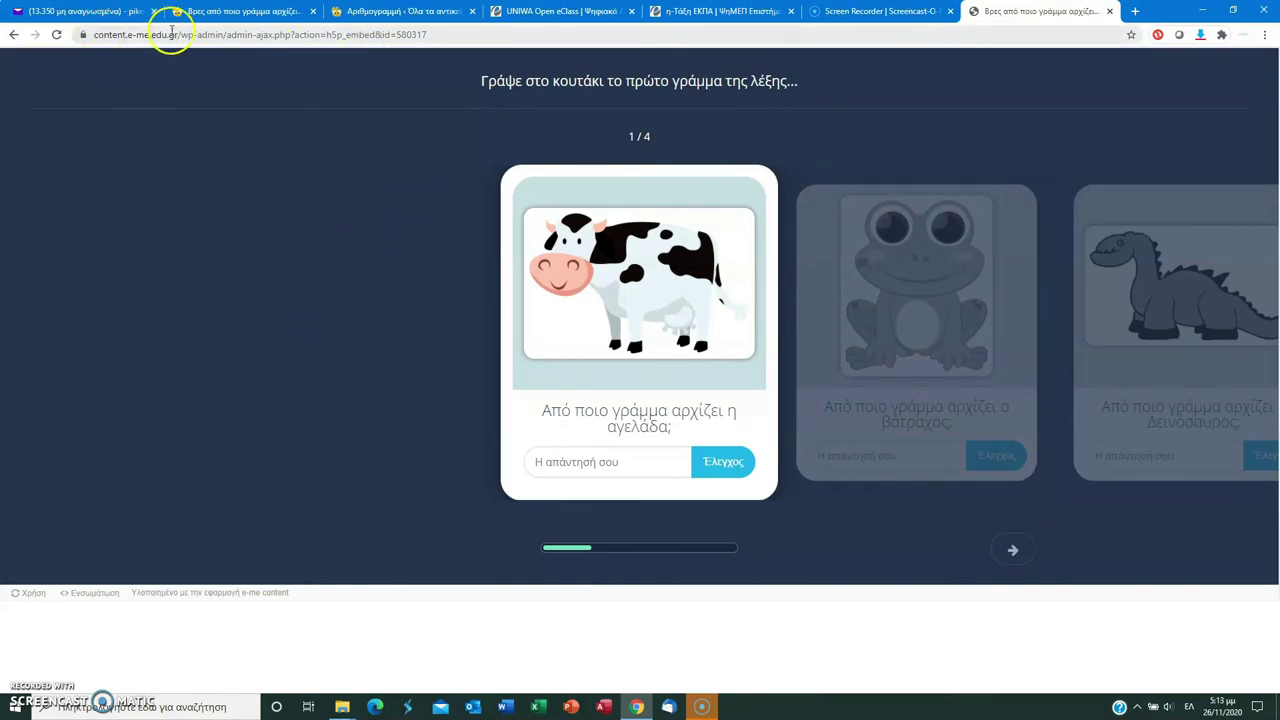
pyautogui.click(450, 33)
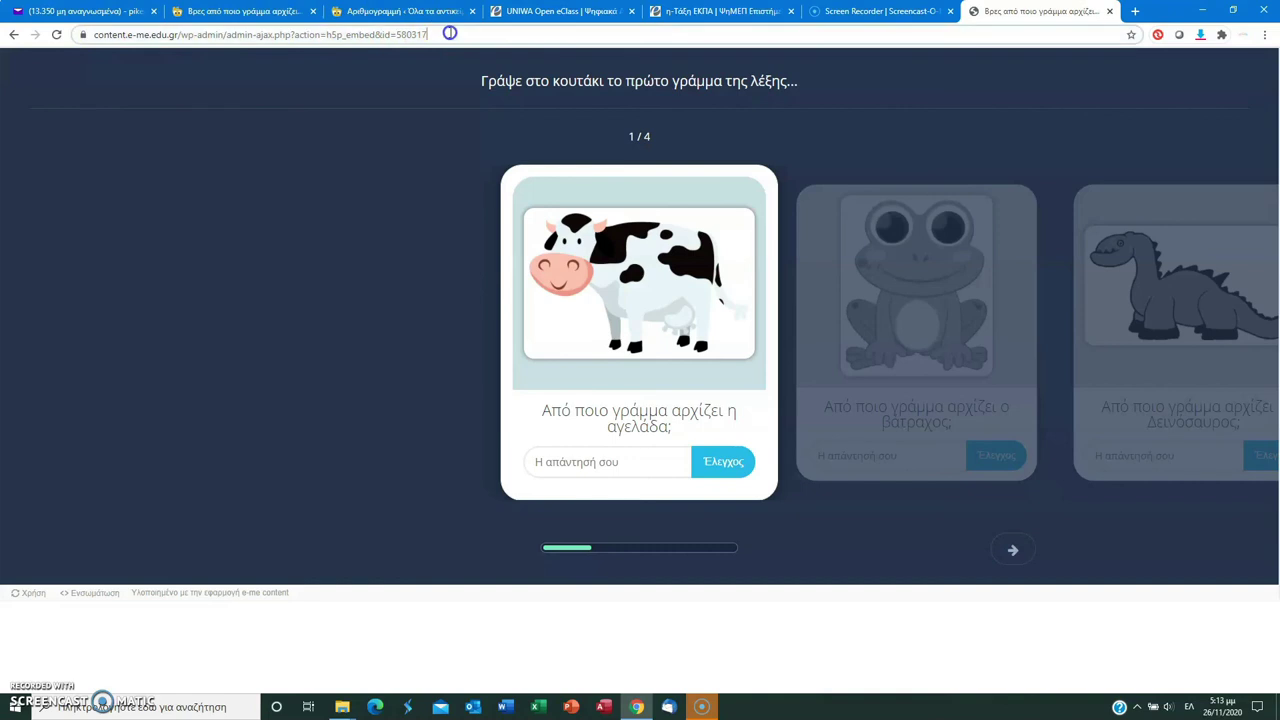